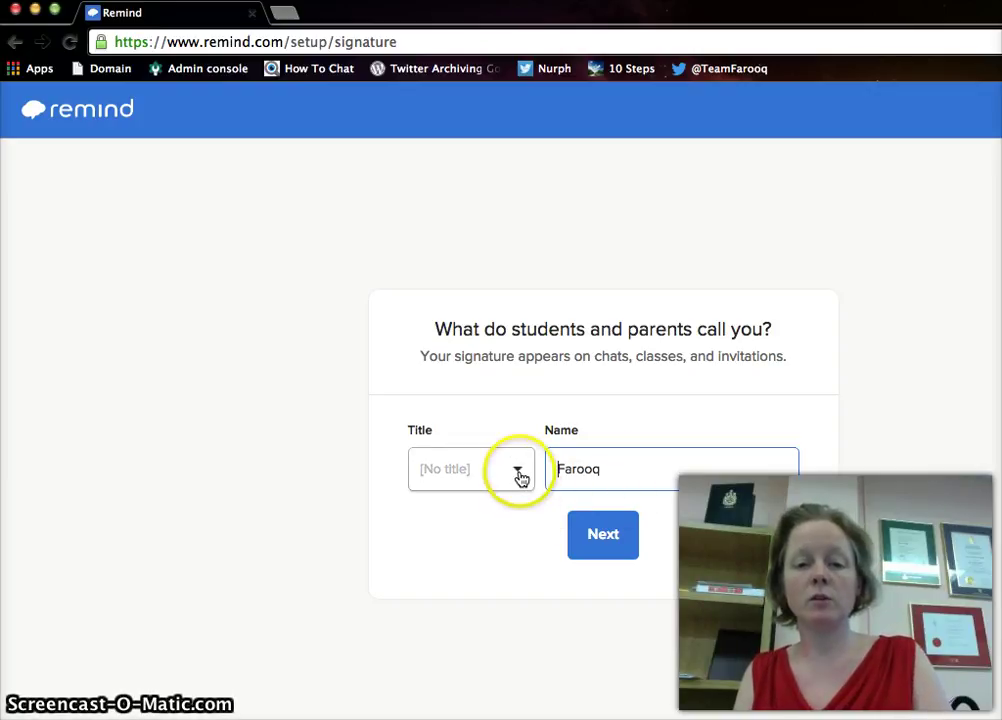
- Set the teacher signature title to Ms. and continue to class setup
left_click(518, 470)
left_click(467, 613)
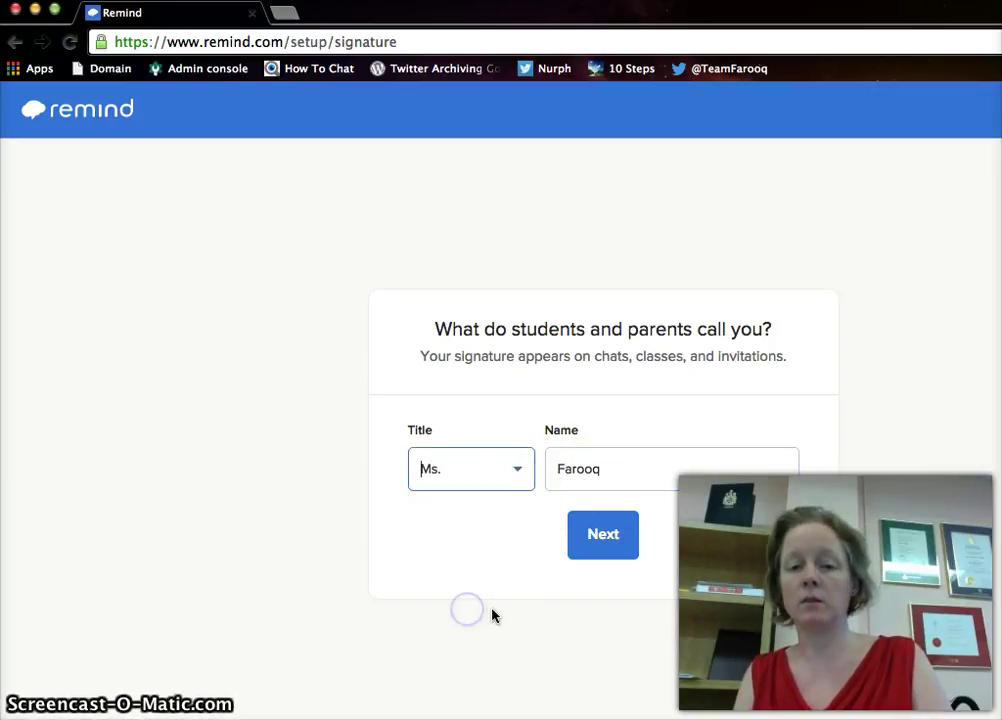
left_click(603, 536)
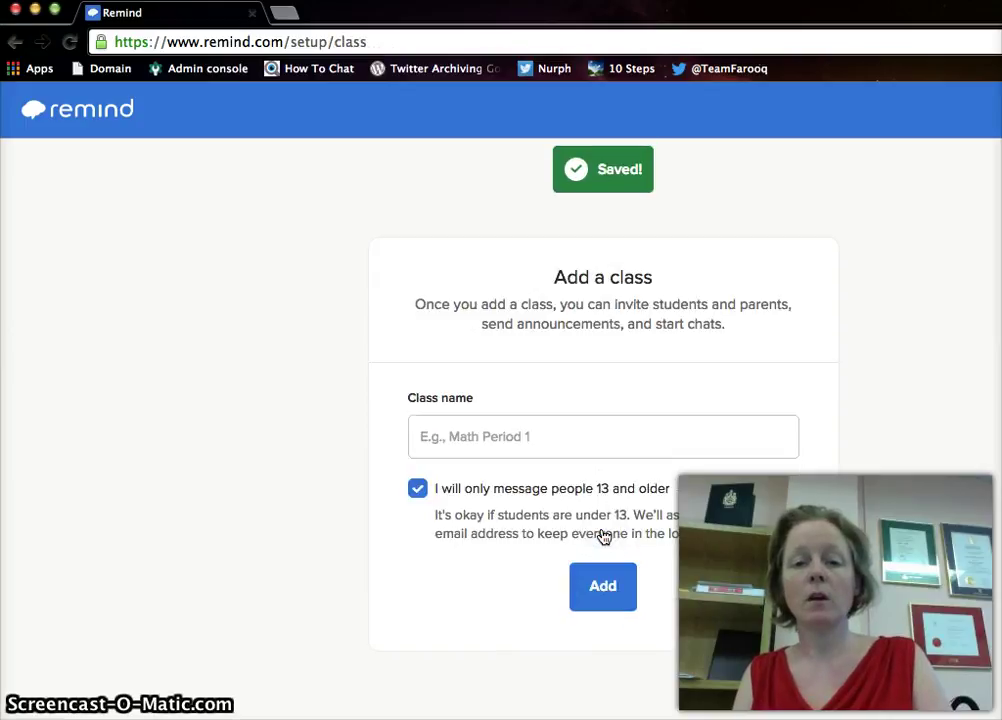
- Add a new class named 'Momma Biology'
left_click(537, 436)
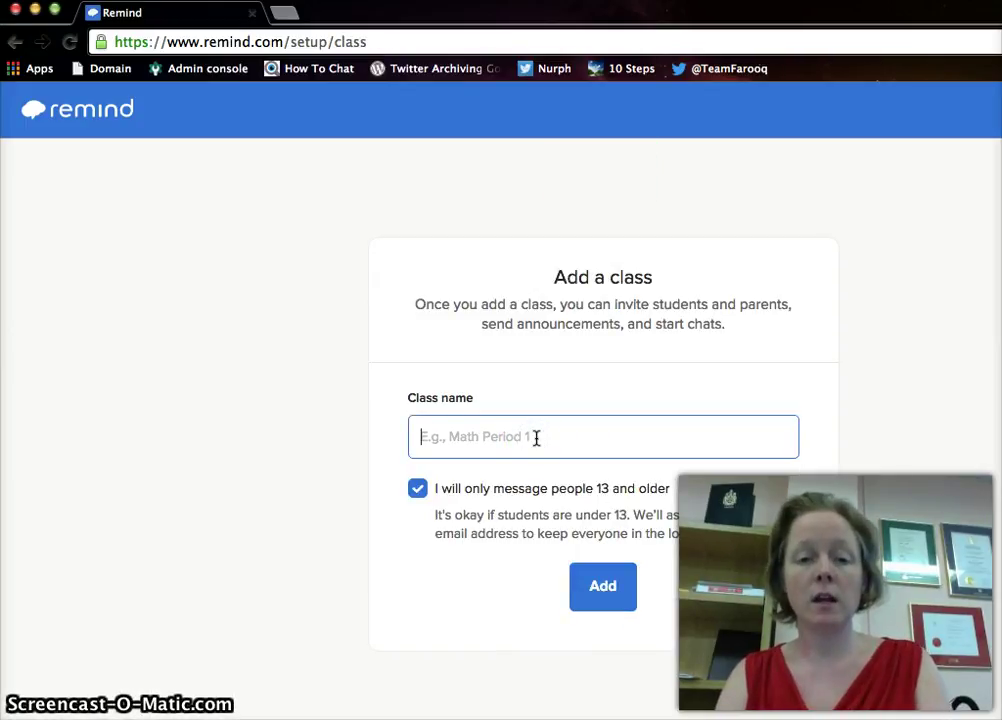
type("Momma")
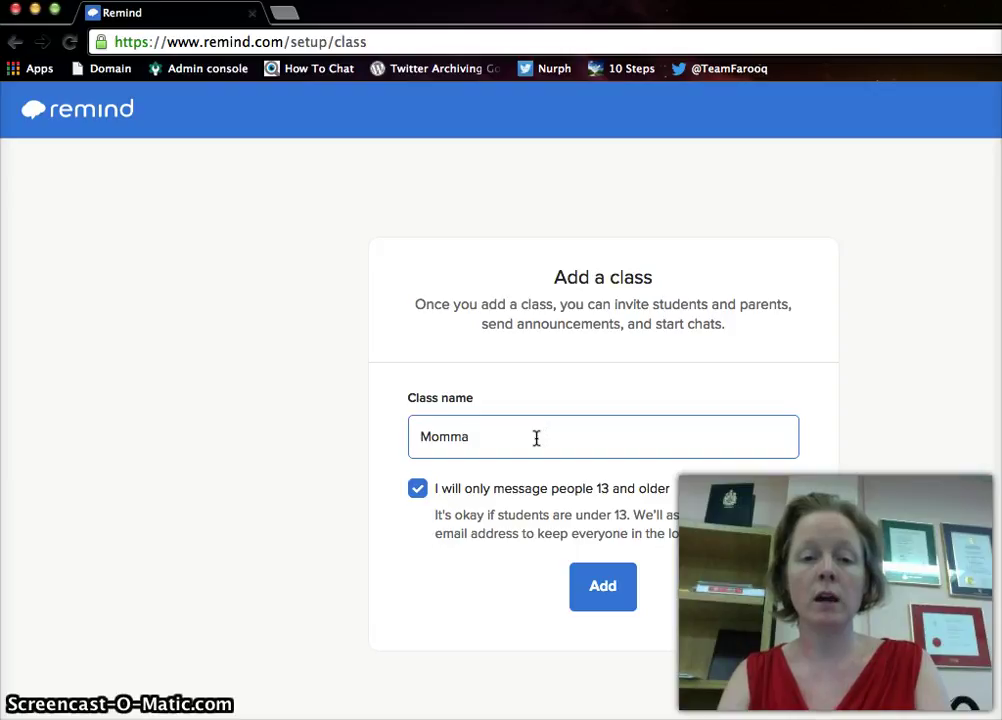
type(" Biology")
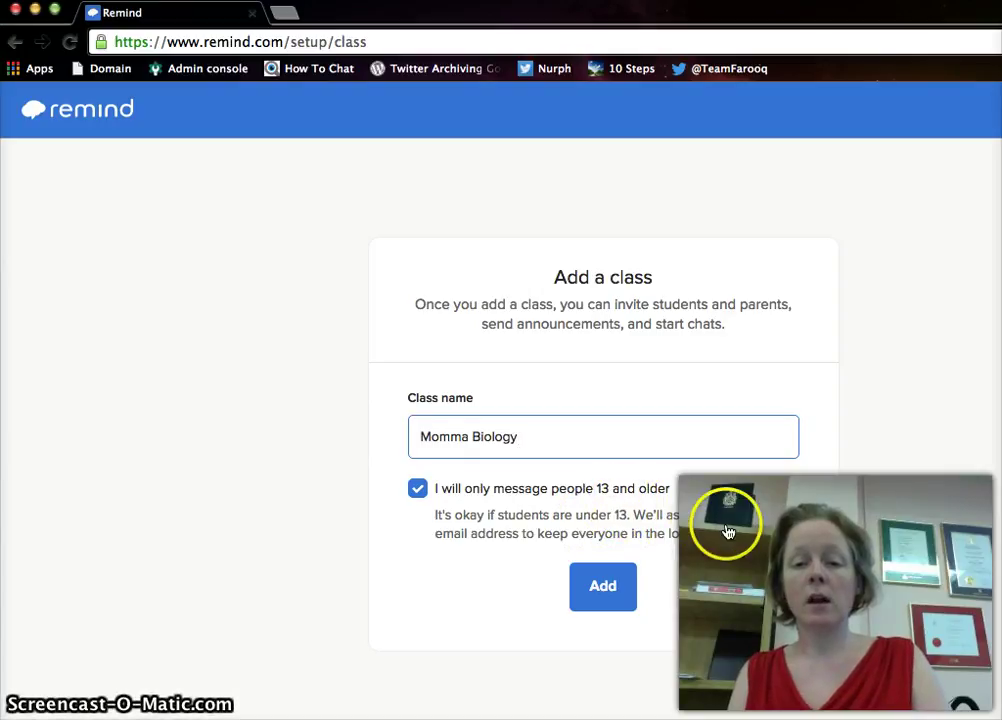
left_click(602, 590)
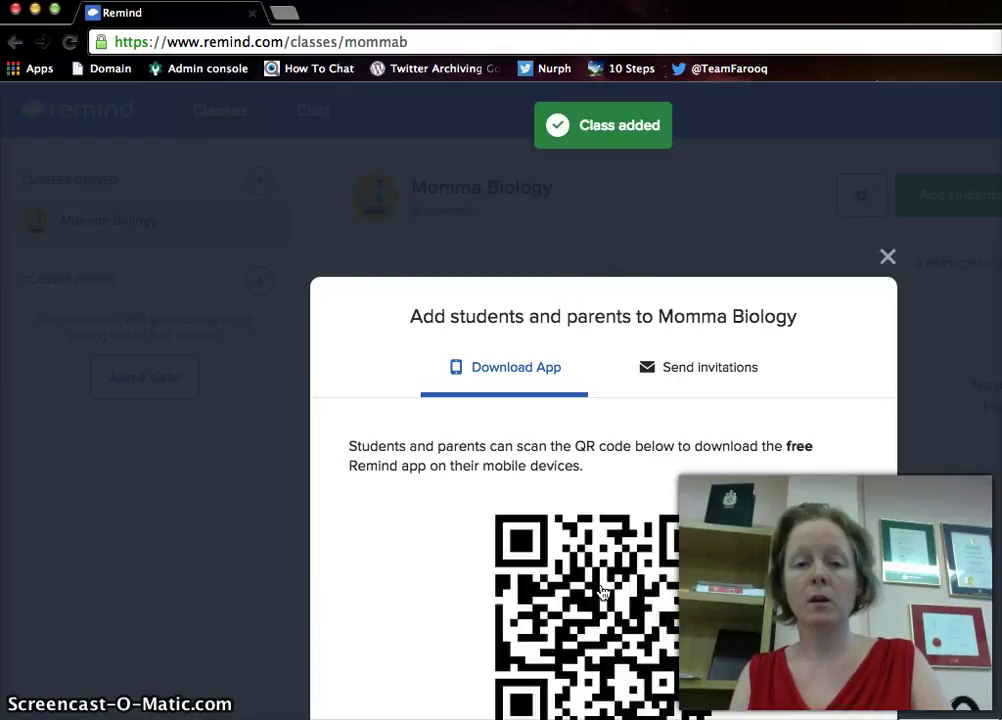
- Look over the add students and parents window, then close it
scroll(729, 490, "down", 3)
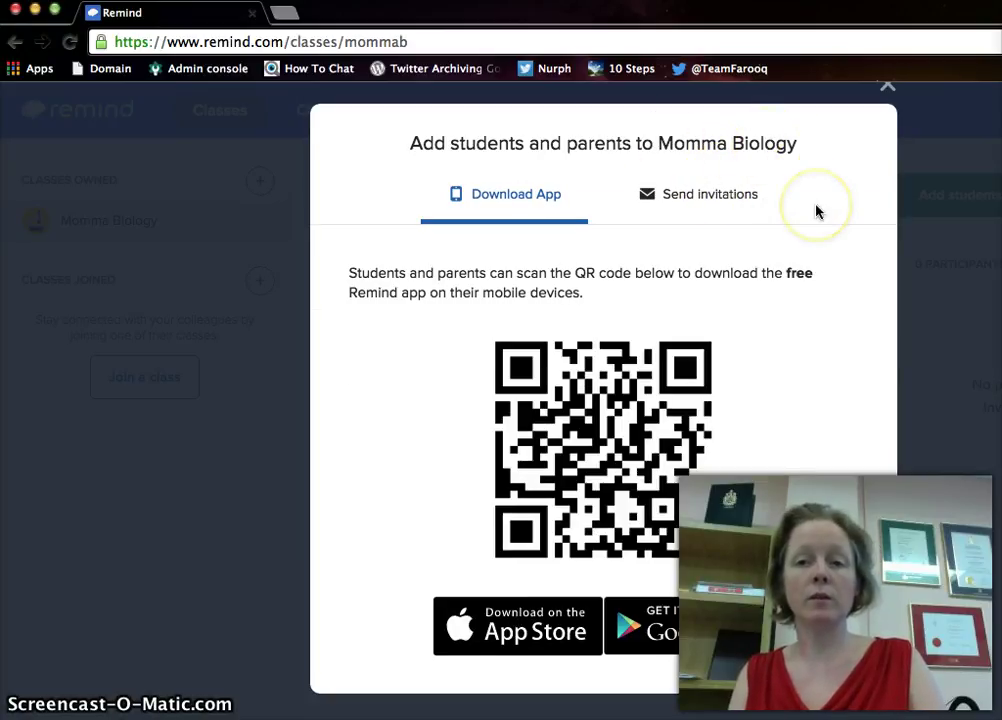
scroll(815, 208, "up", 2)
scroll(815, 210, "up", 1)
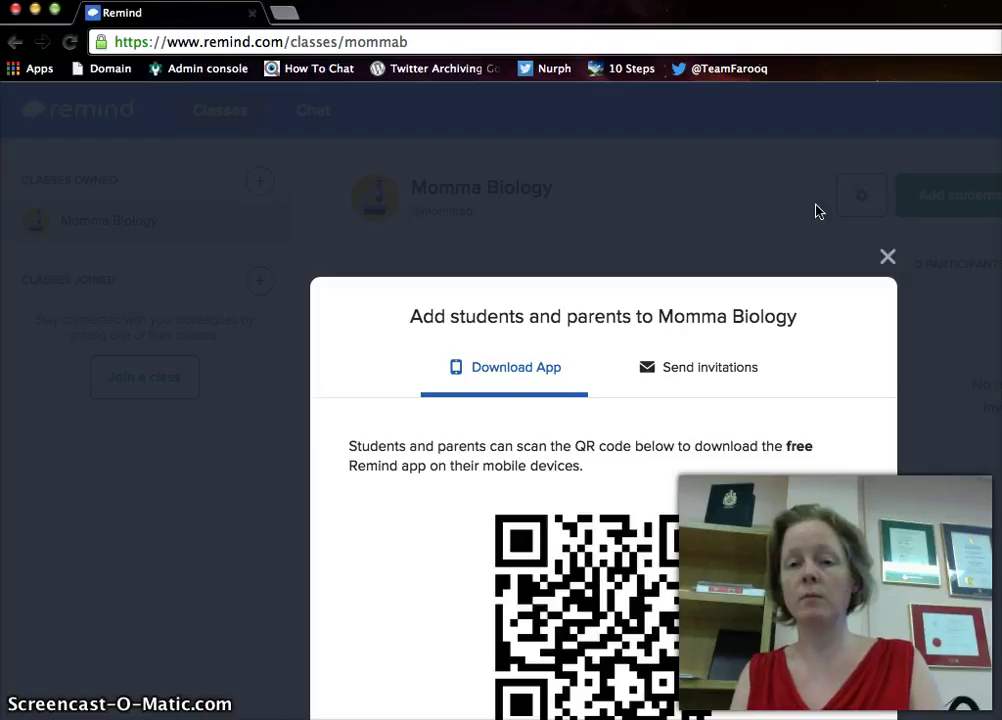
left_click(887, 257)
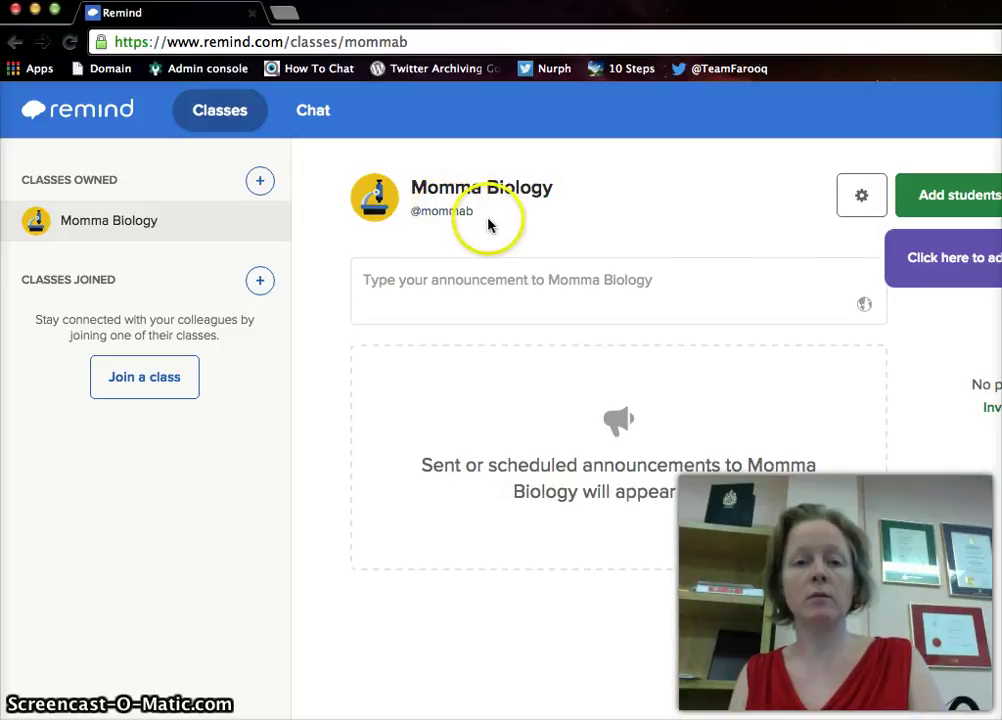
mouse_move(439, 221)
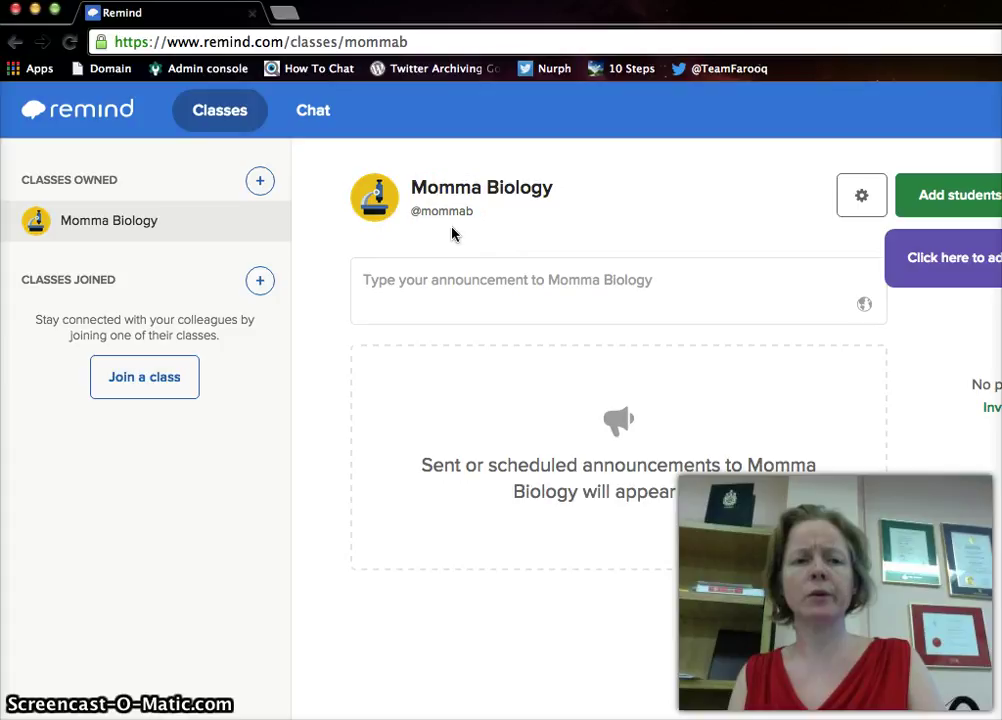
left_click(106, 199)
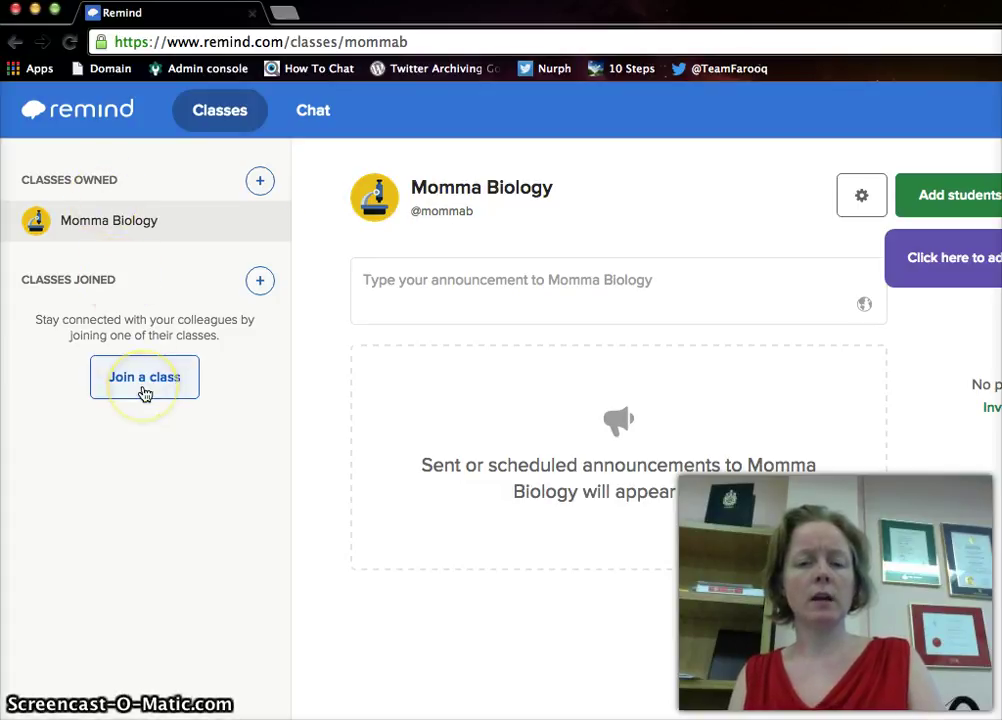
left_click(436, 259)
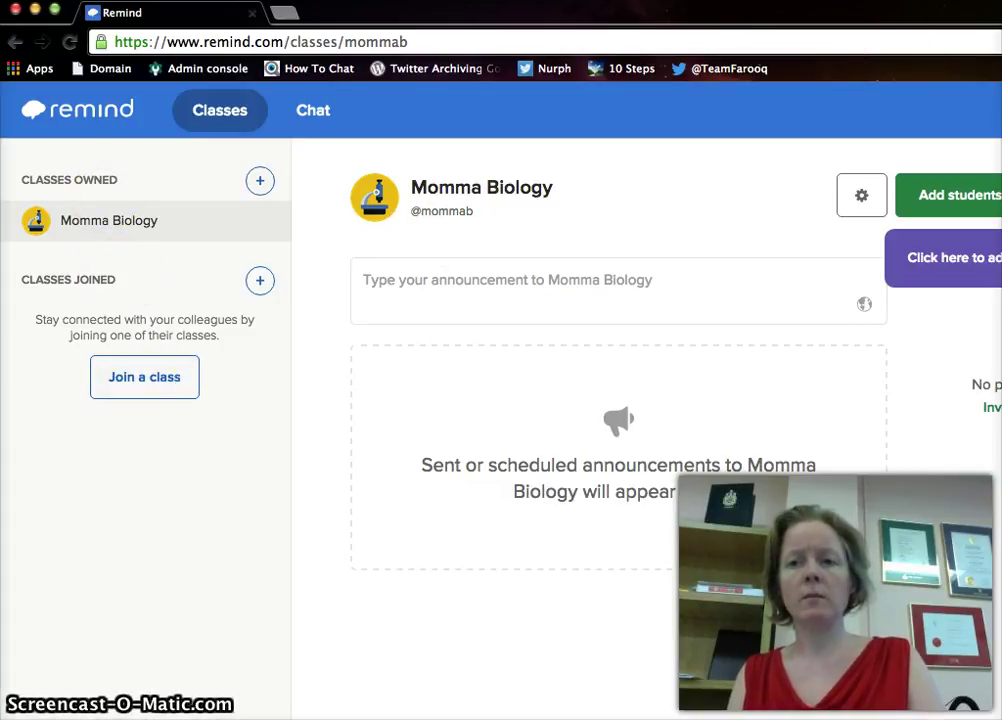
left_click(995, 12)
left_click(984, 208)
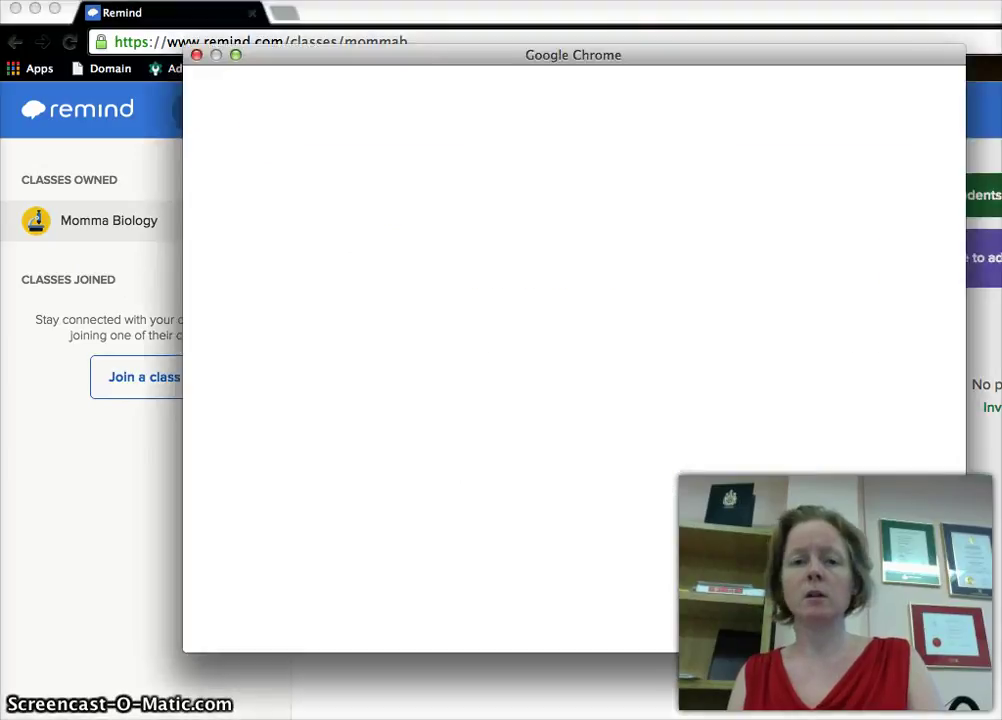
- Open another Chrome profile and log in to Remind with the school Google account
left_click(668, 302)
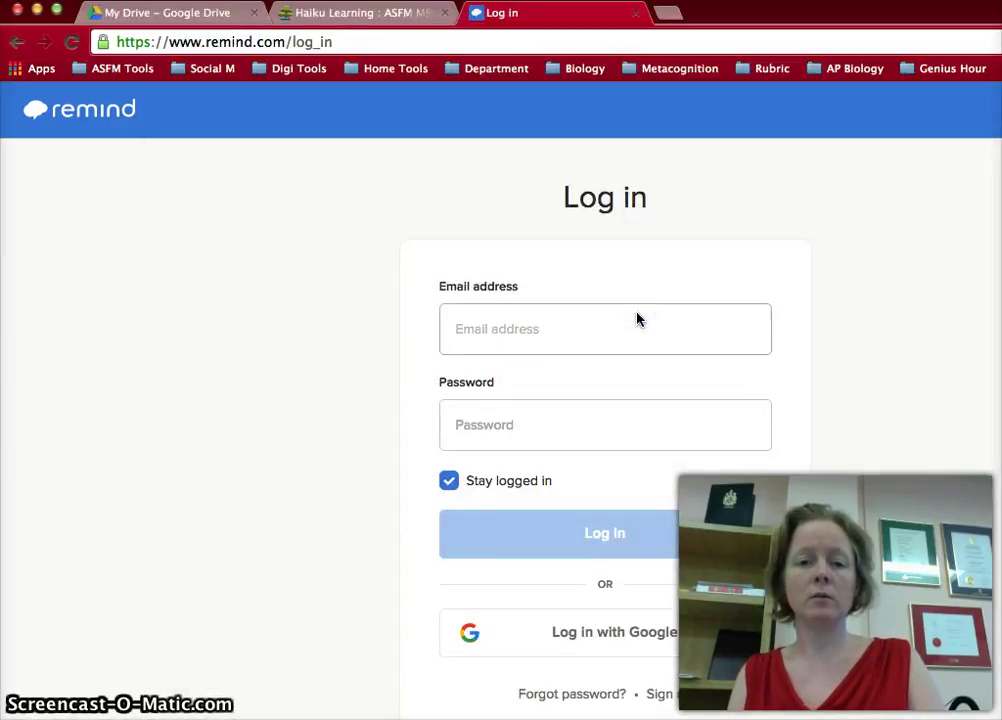
left_click(588, 636)
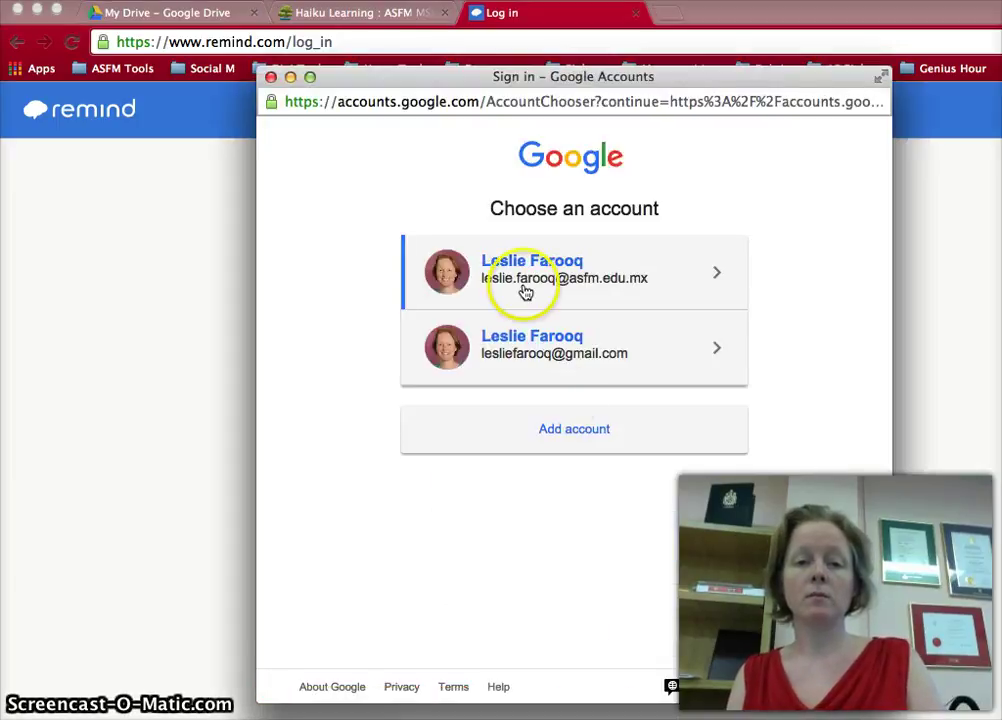
left_click(525, 291)
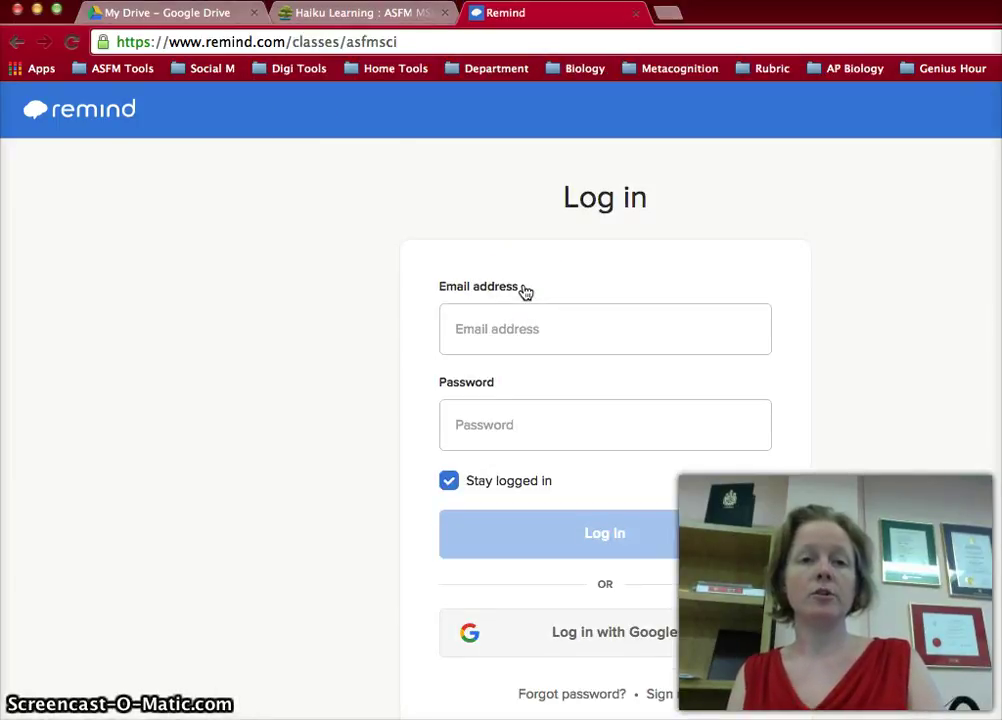
left_click(147, 546)
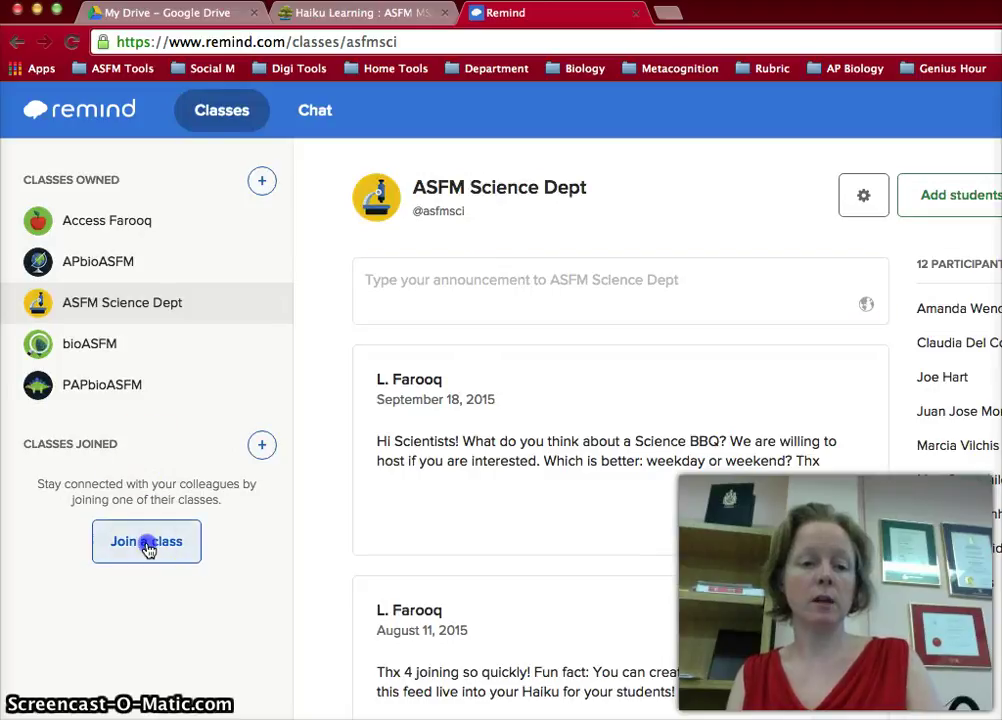
left_click(480, 425)
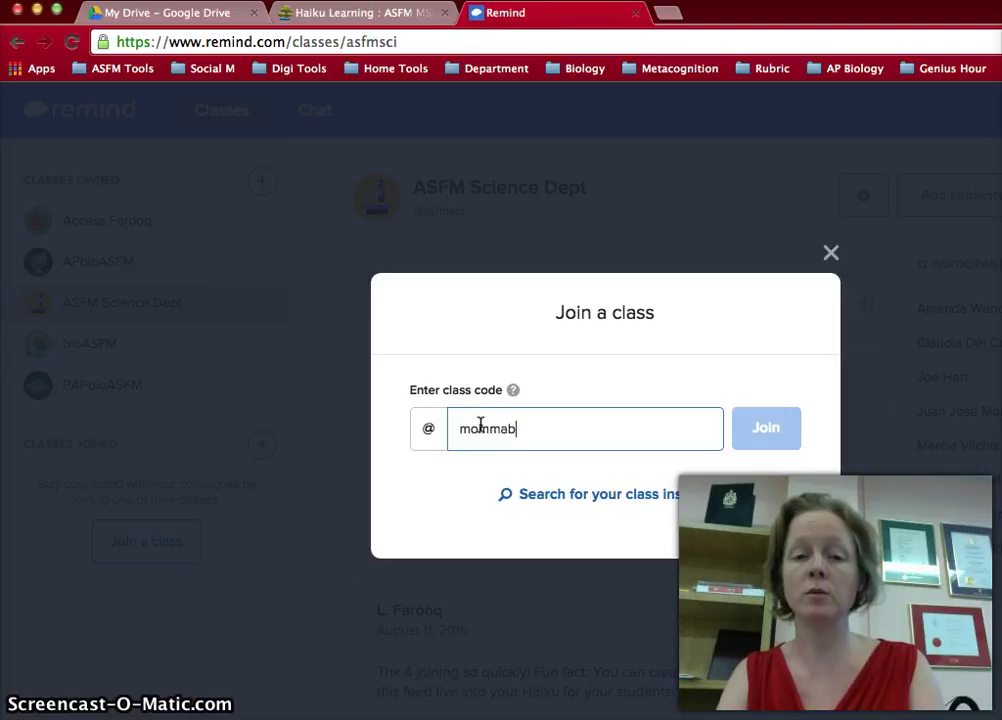
left_click(667, 432)
left_click(777, 436)
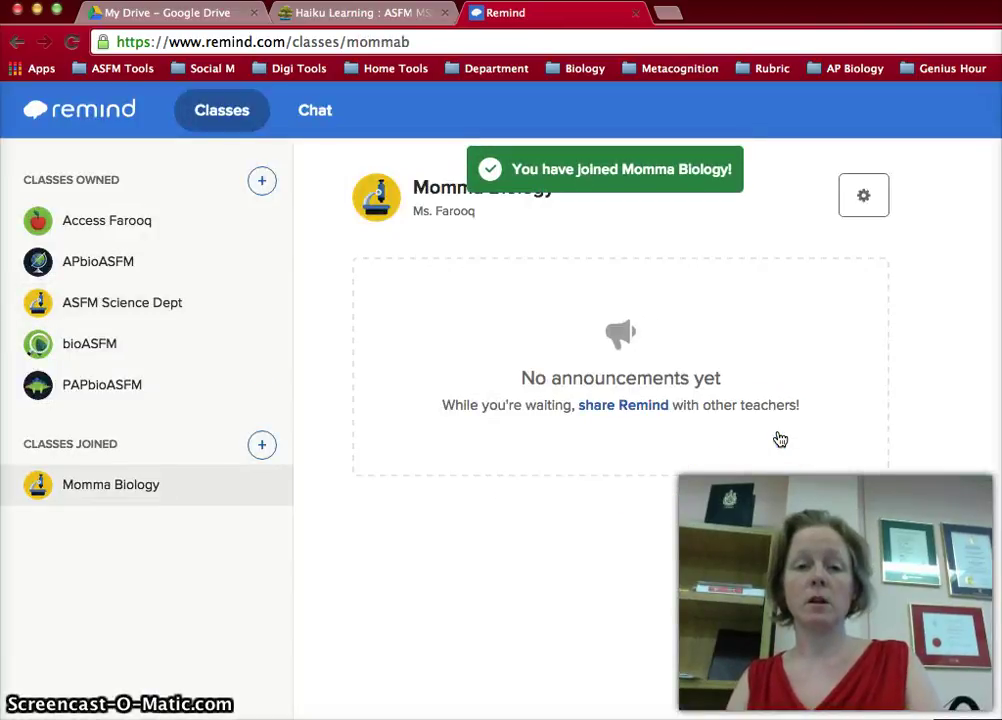
left_click(125, 476)
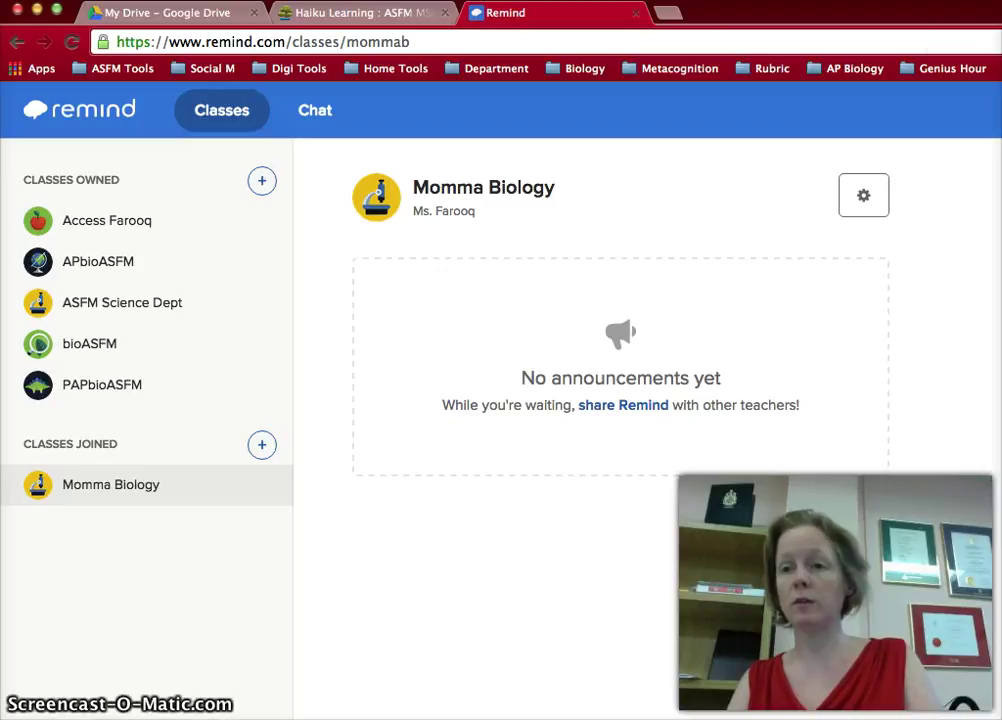
left_click(975, 12)
left_click(960, 208)
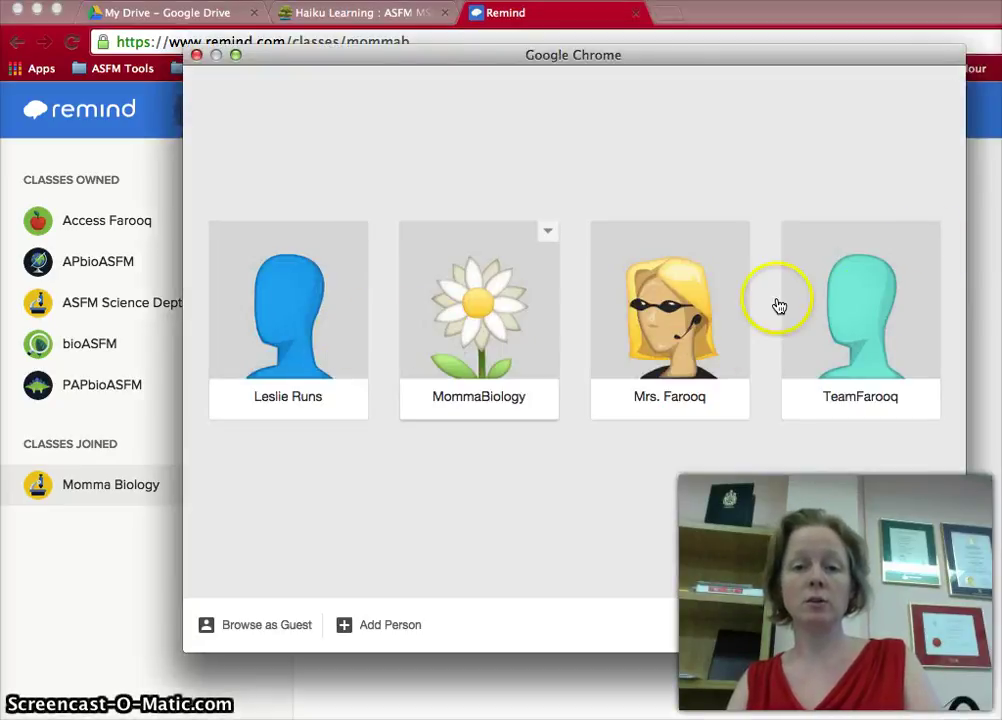
left_click(860, 305)
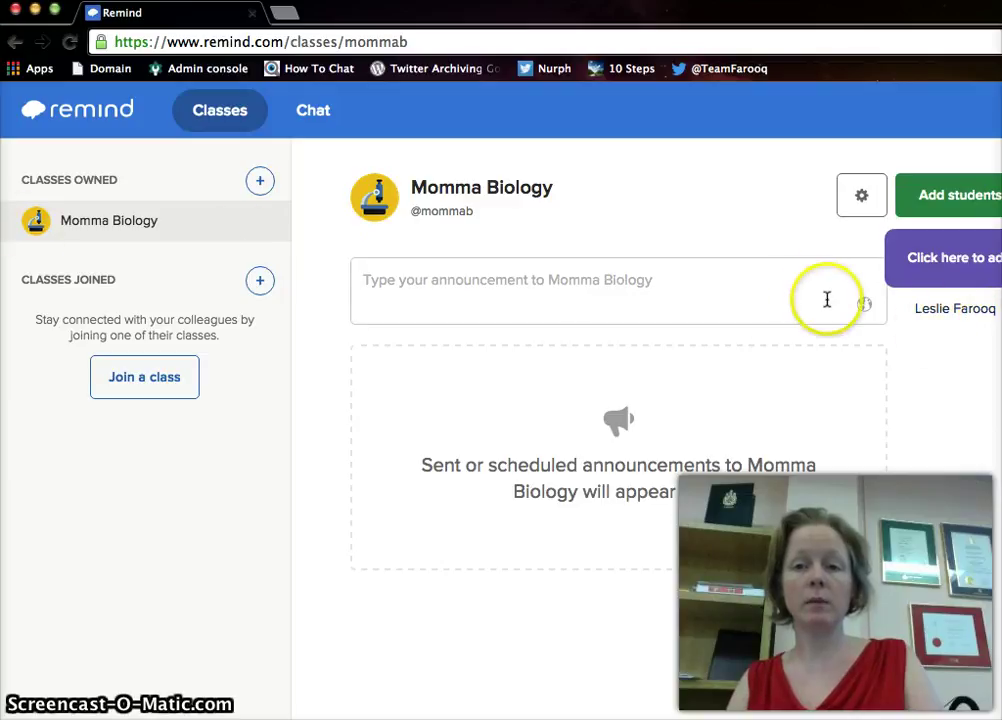
left_click(945, 320)
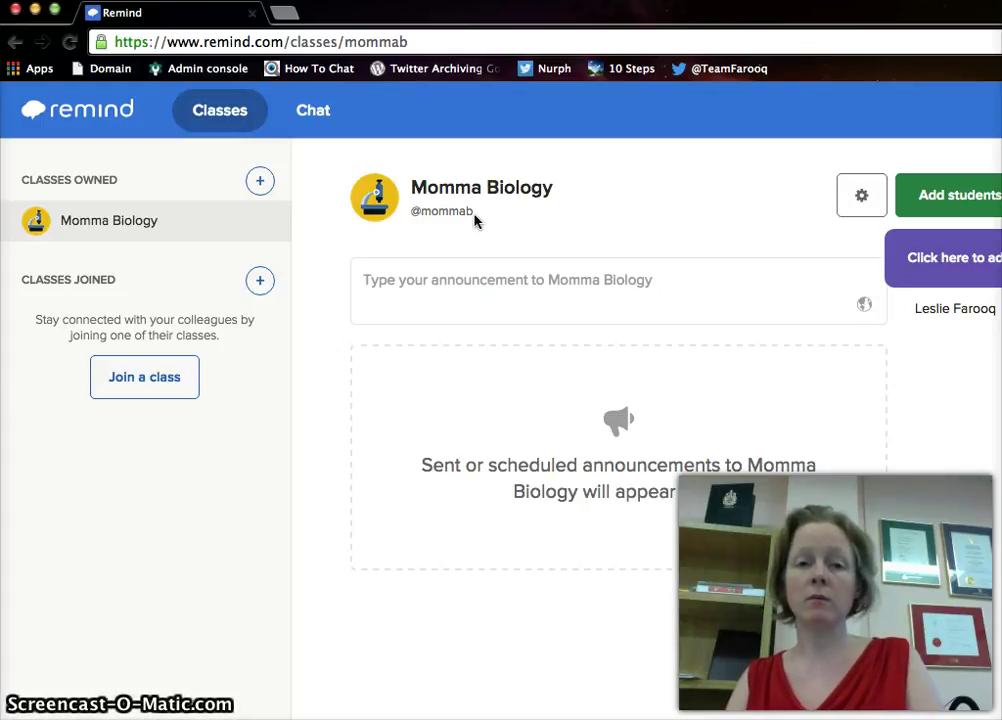
left_click(628, 208)
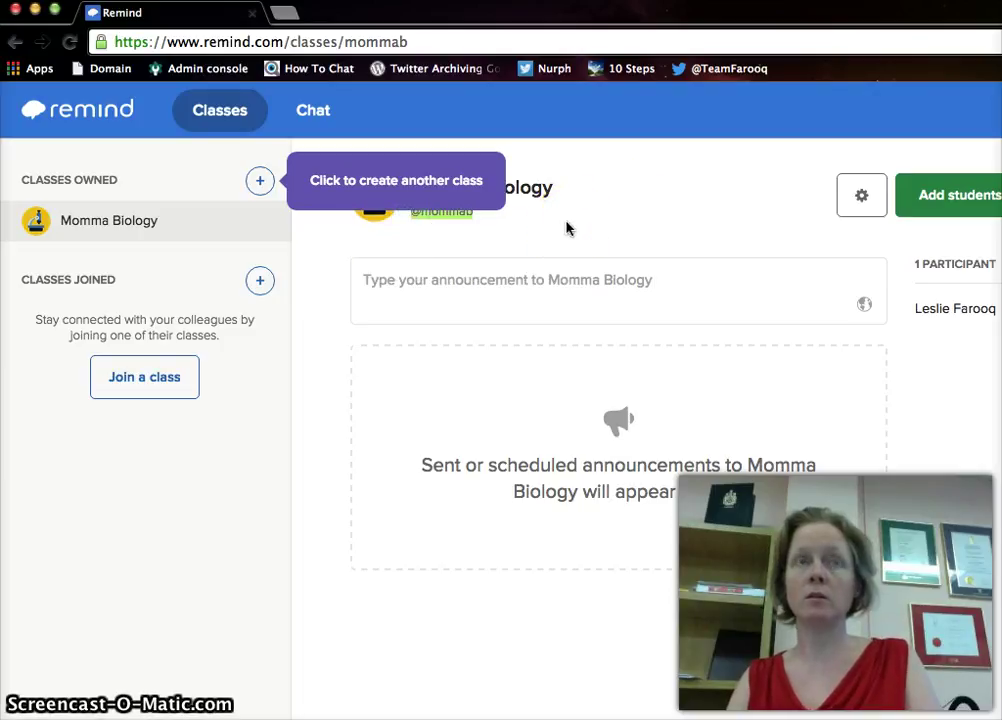
left_click(889, 139)
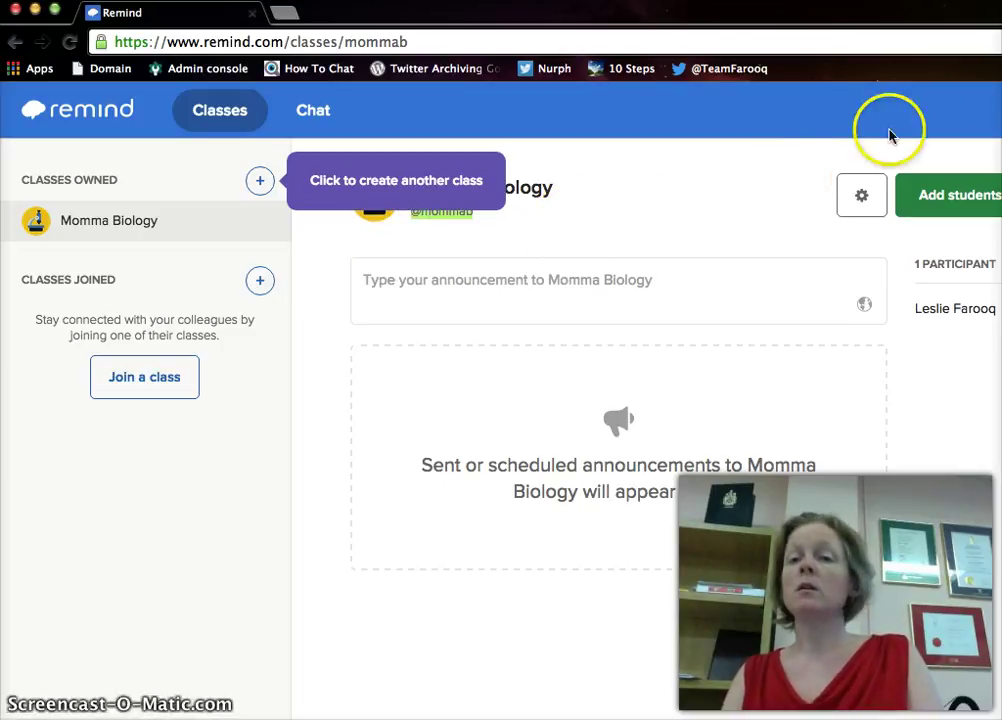
left_click(985, 209)
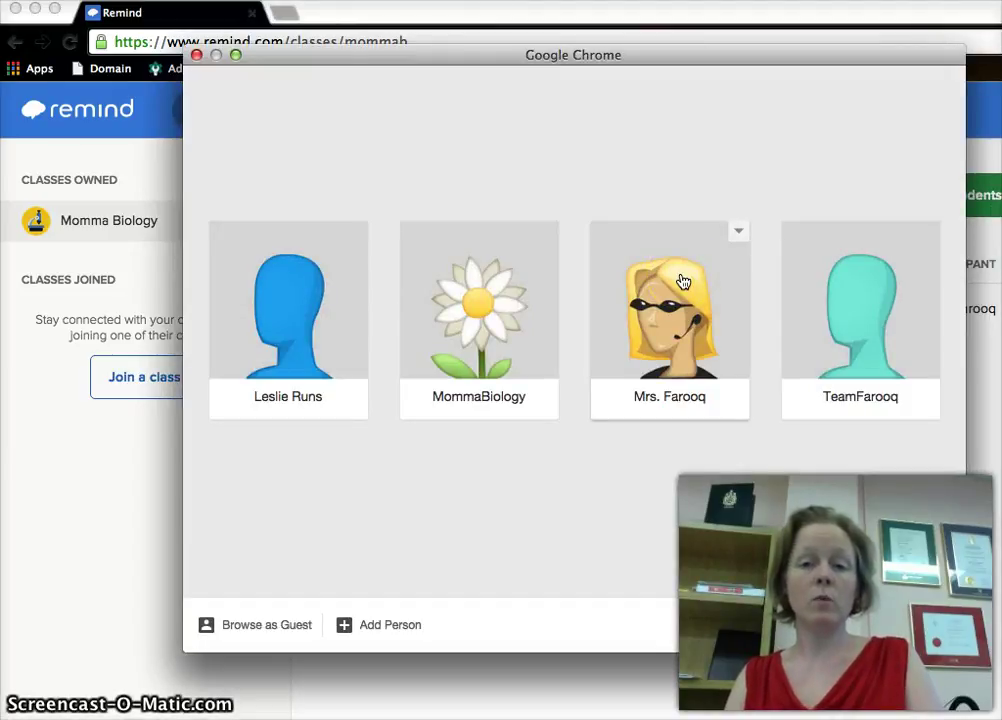
- Switch to the teacher profile and open the ASFM Science Dept class announcements
left_click(683, 283)
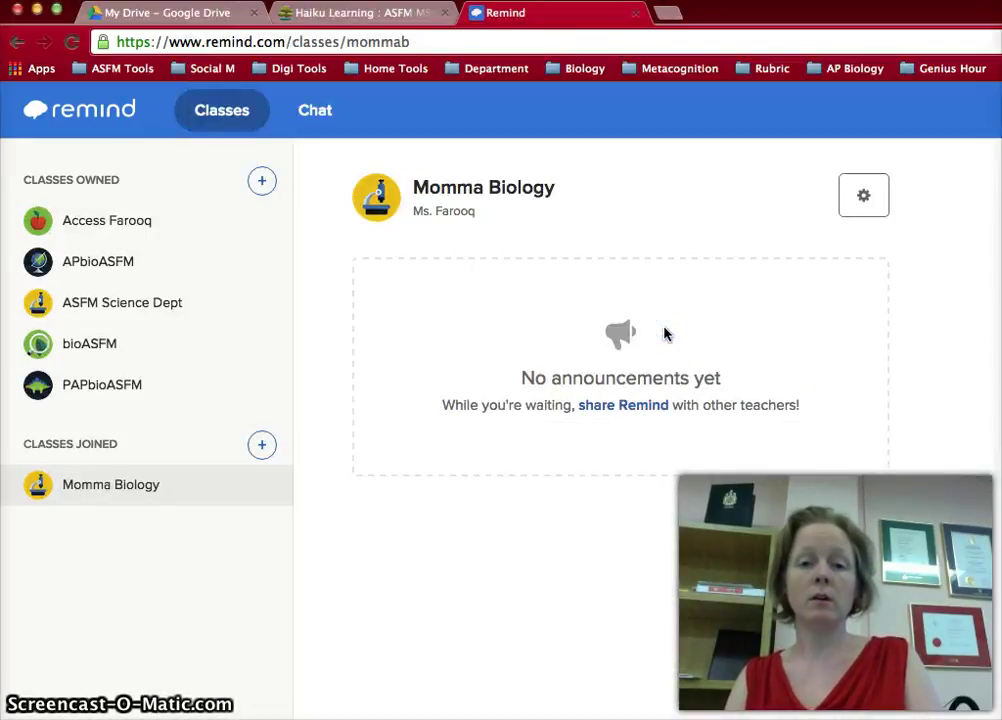
left_click(101, 300)
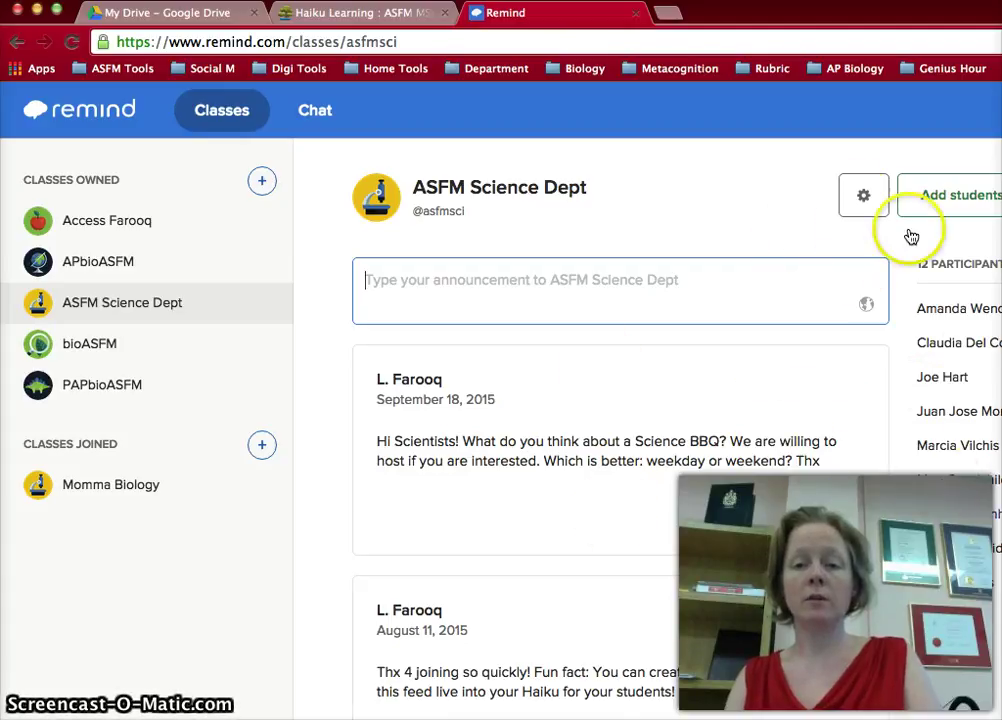
mouse_move(624, 396)
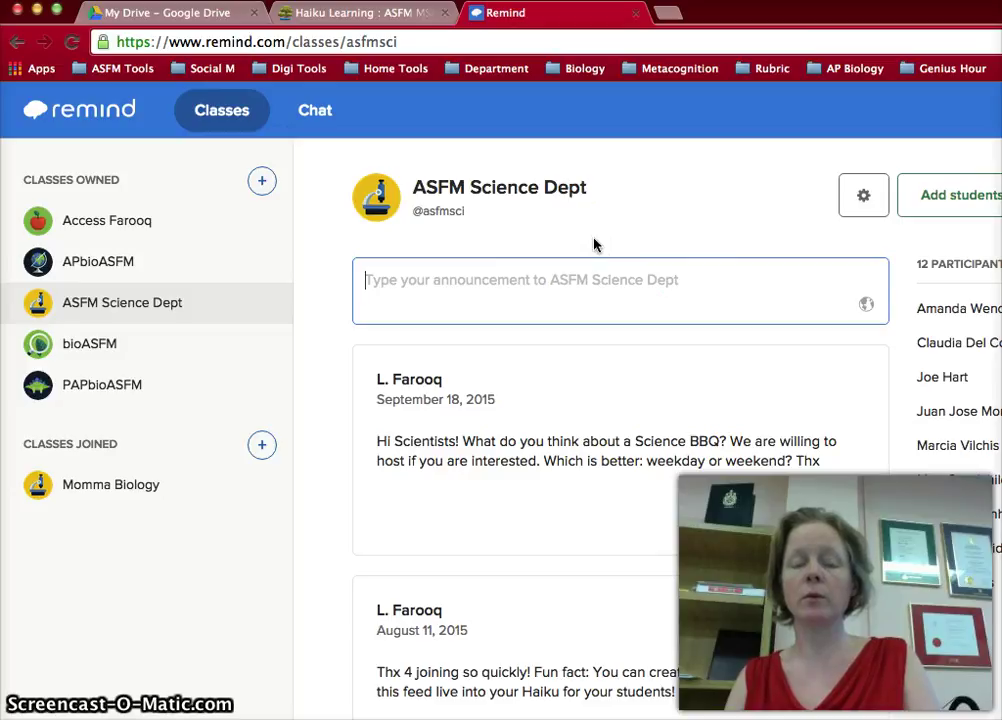
left_click(862, 185)
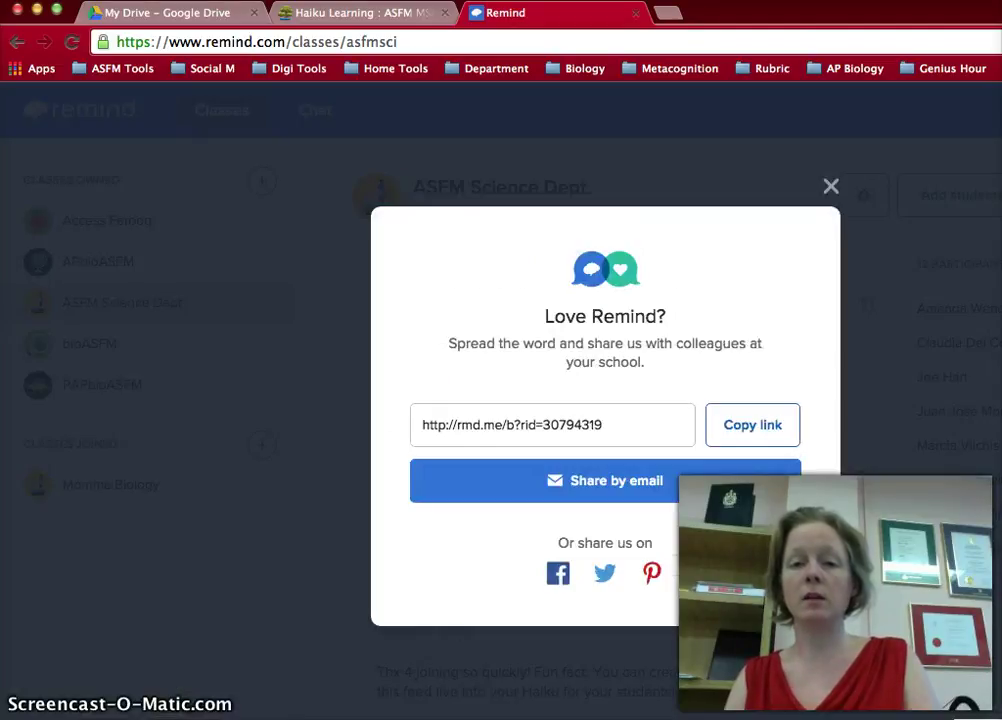
- Dismiss the share popup and copy the ASFM Science Dept widget code from Settings > Widgets
left_click(830, 186)
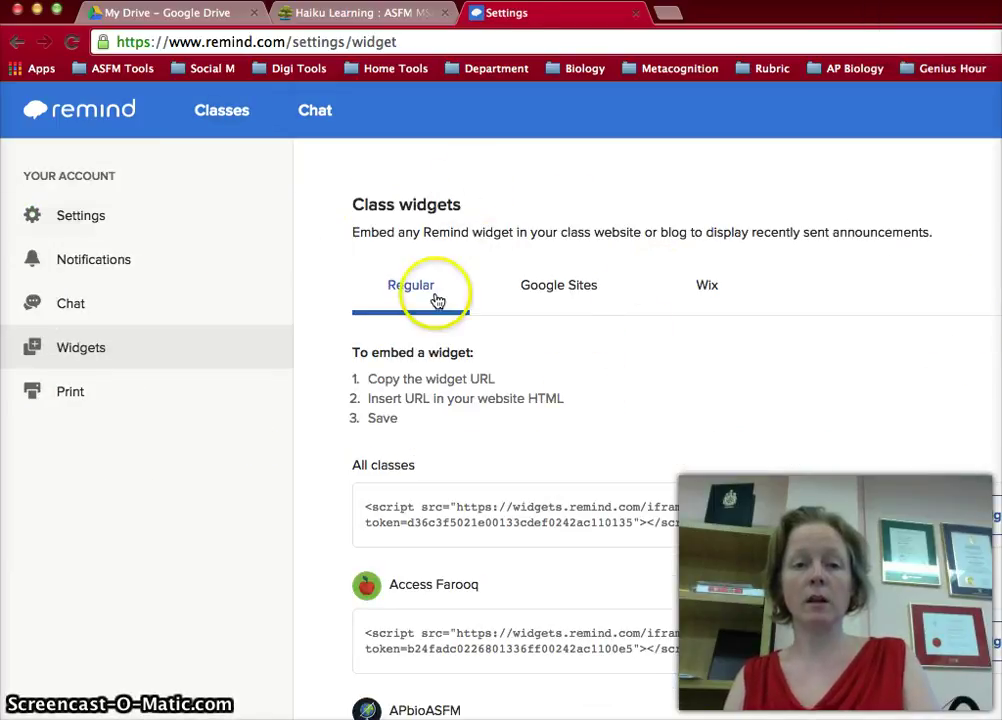
scroll(437, 301, "down", 1)
scroll(437, 301, "down", 4)
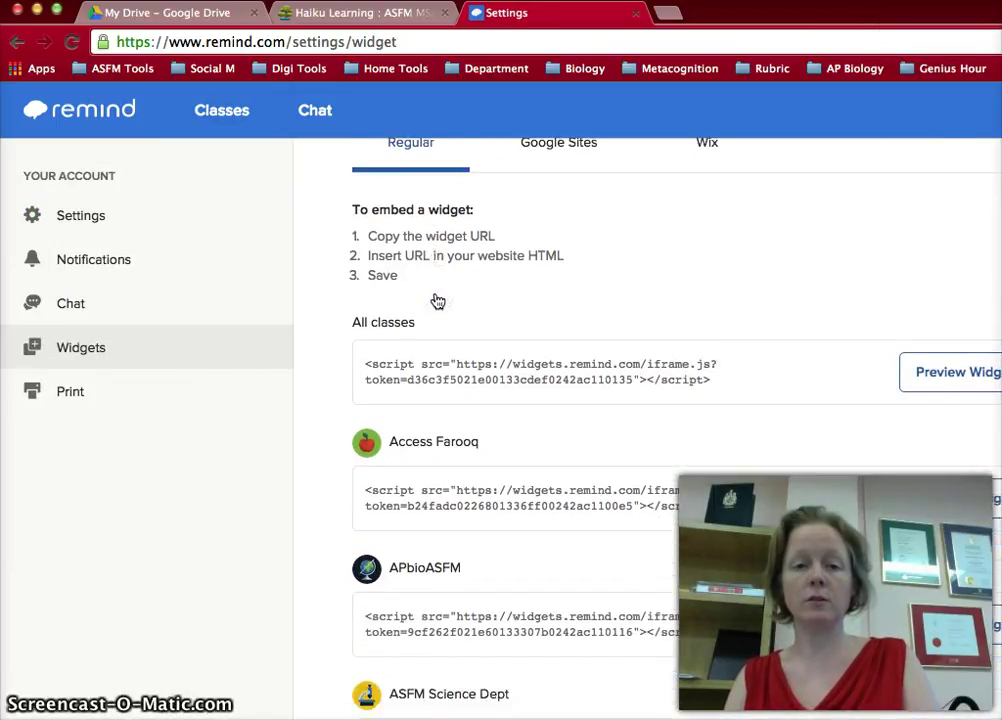
scroll(437, 301, "down", 5)
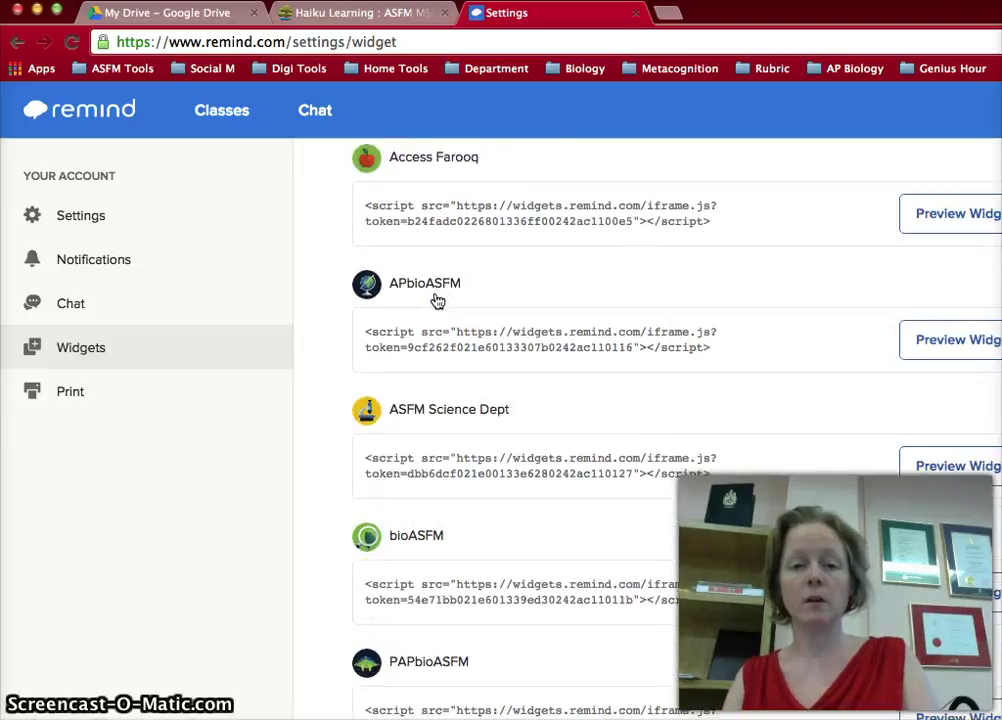
left_click(472, 440)
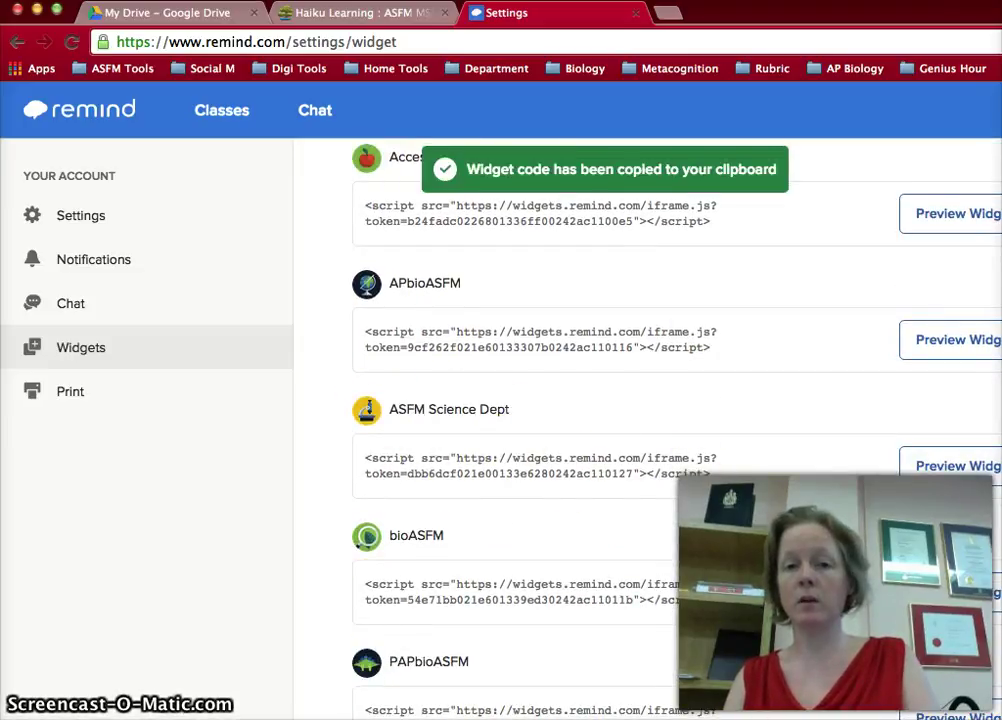
left_click(510, 142)
left_click(355, 14)
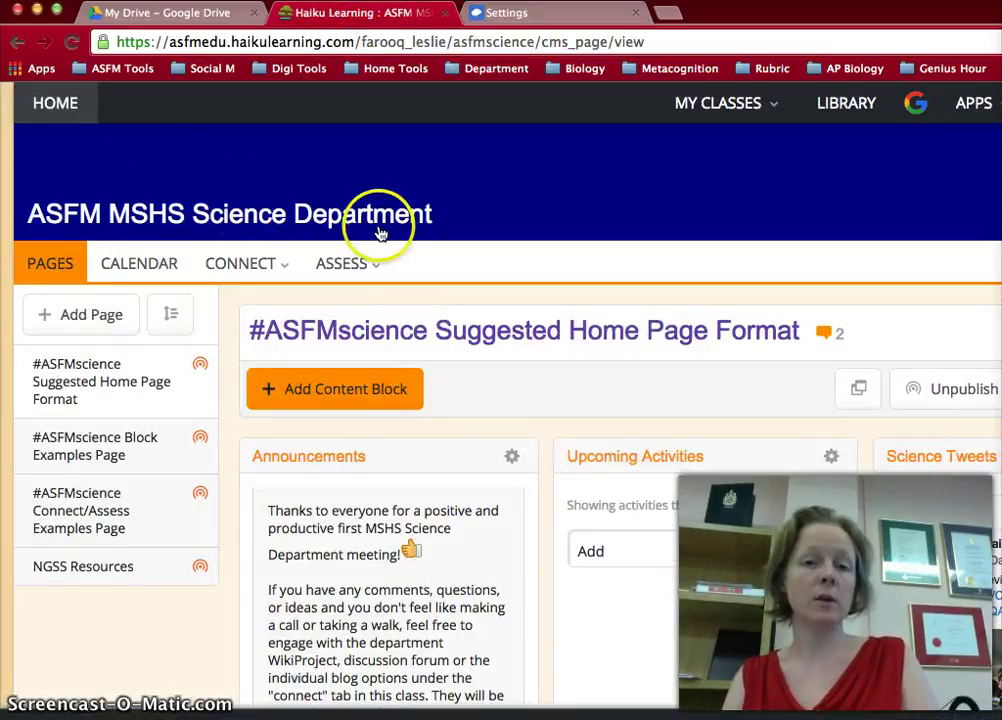
- Add an Embed the Web block containing the pasted Remind widget code, titled Remind Feed
left_click(262, 262)
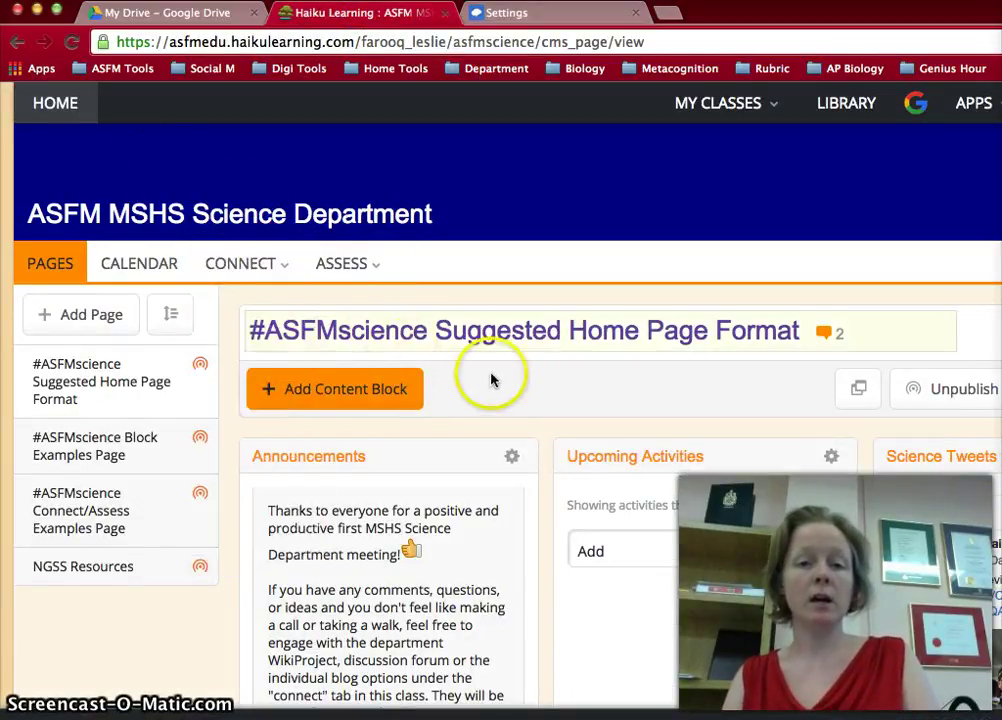
left_click(349, 392)
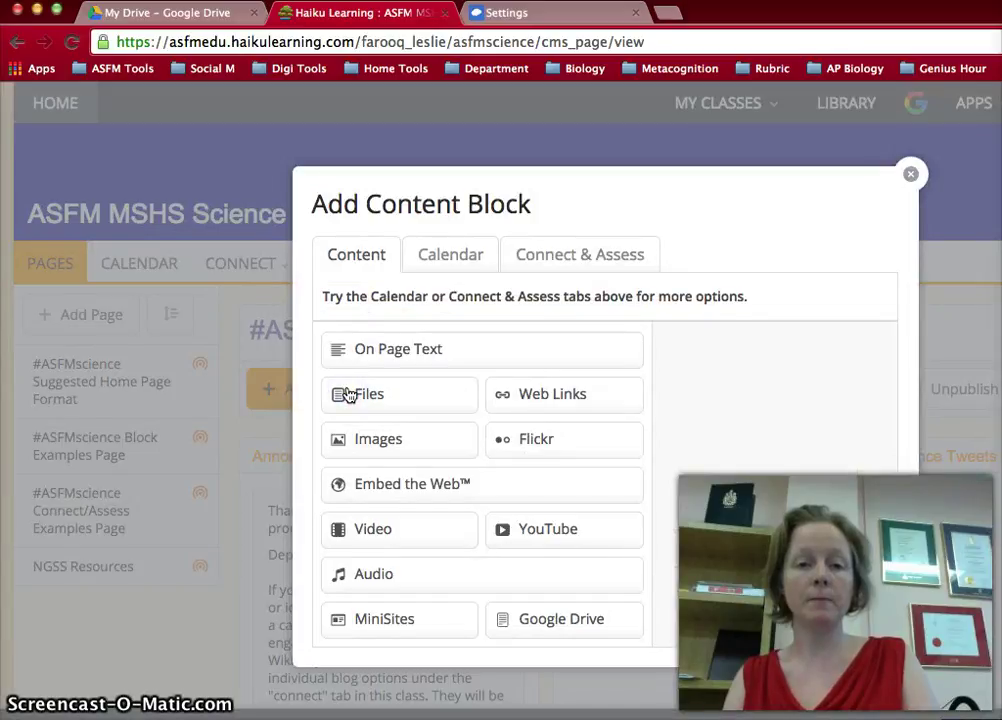
left_click(391, 489)
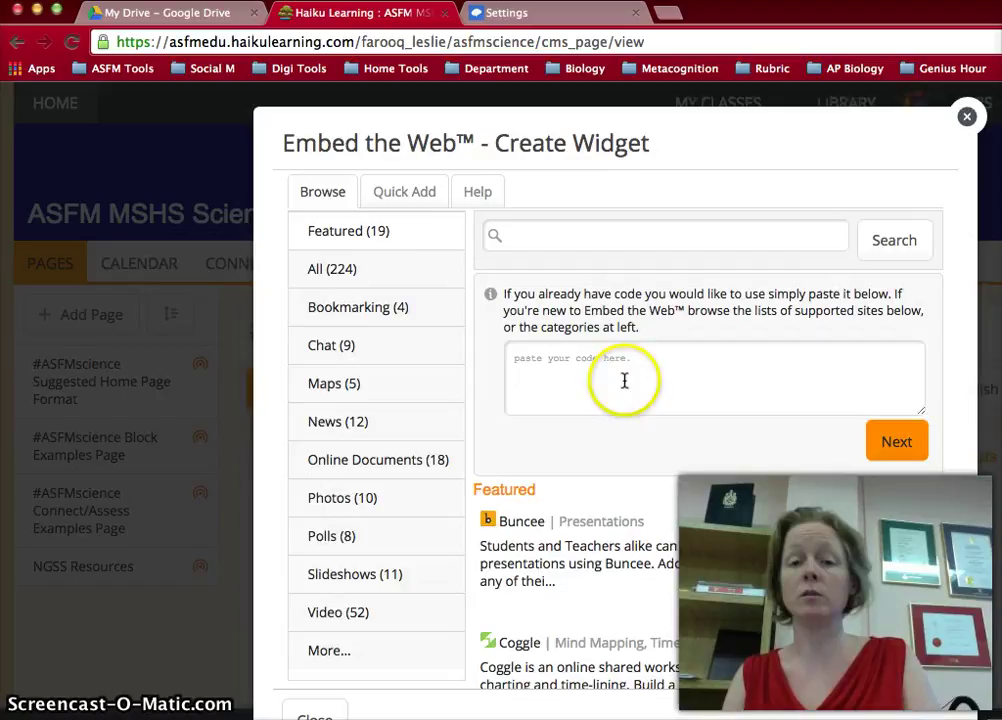
left_click(624, 379)
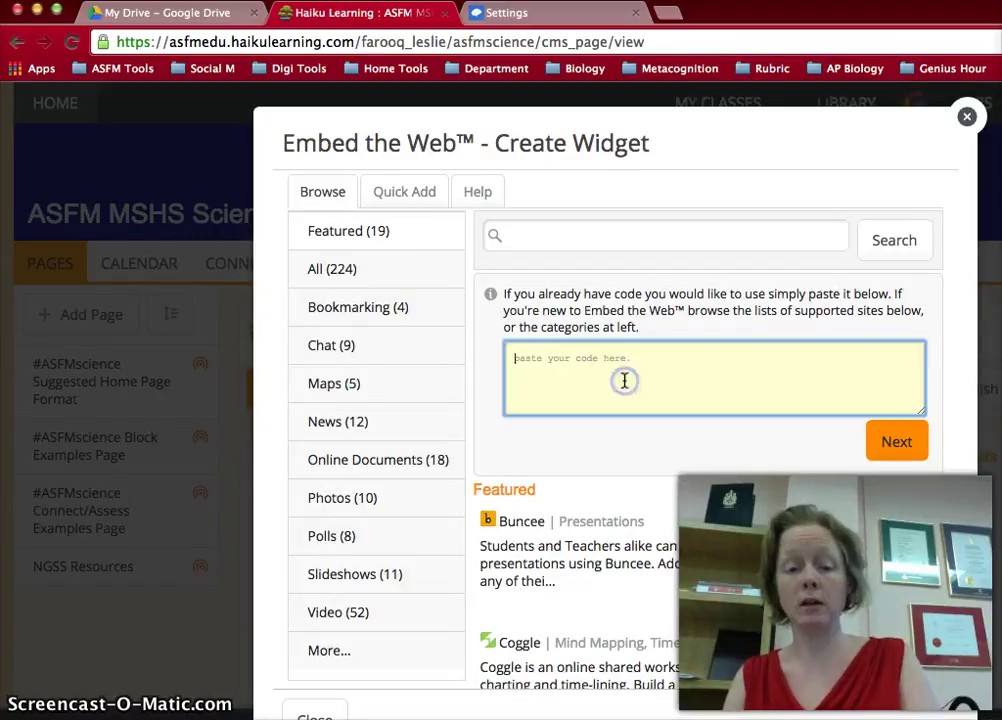
key("super+v")
left_click(897, 449)
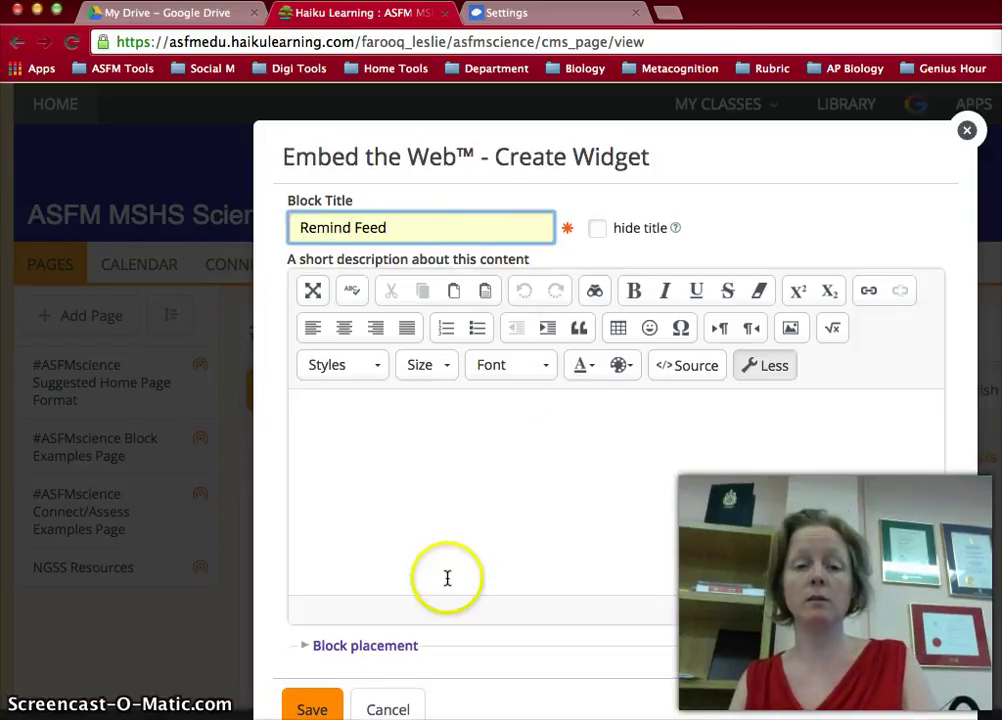
- Place the Remind Feed block at the top of column 2 and save it
scroll(447, 577, "down", 2)
left_click(399, 549)
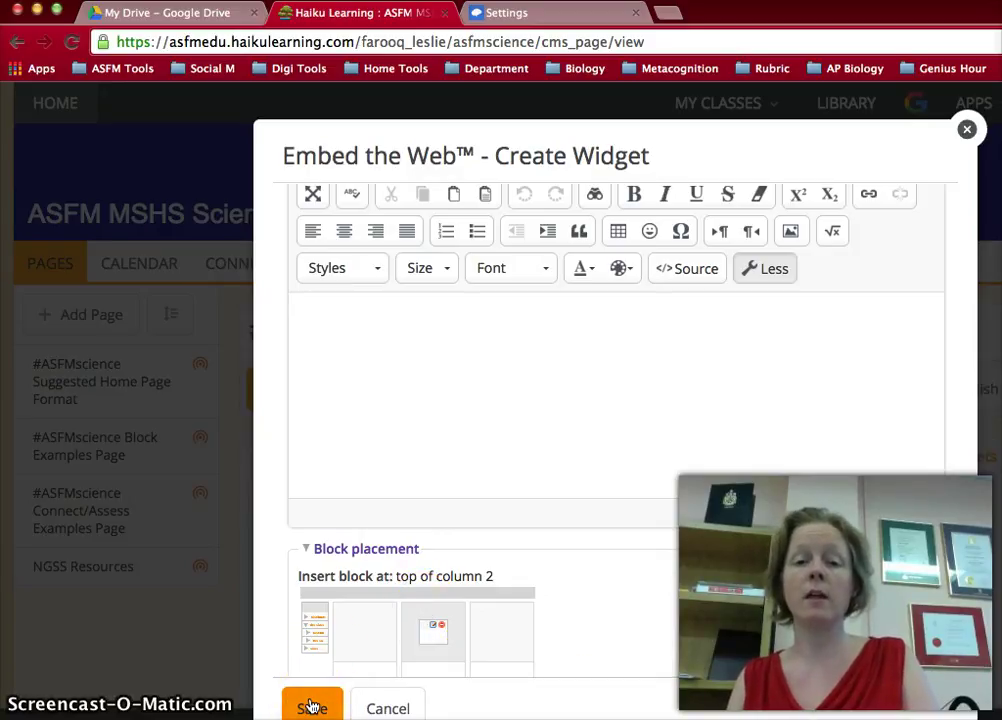
left_click(311, 707)
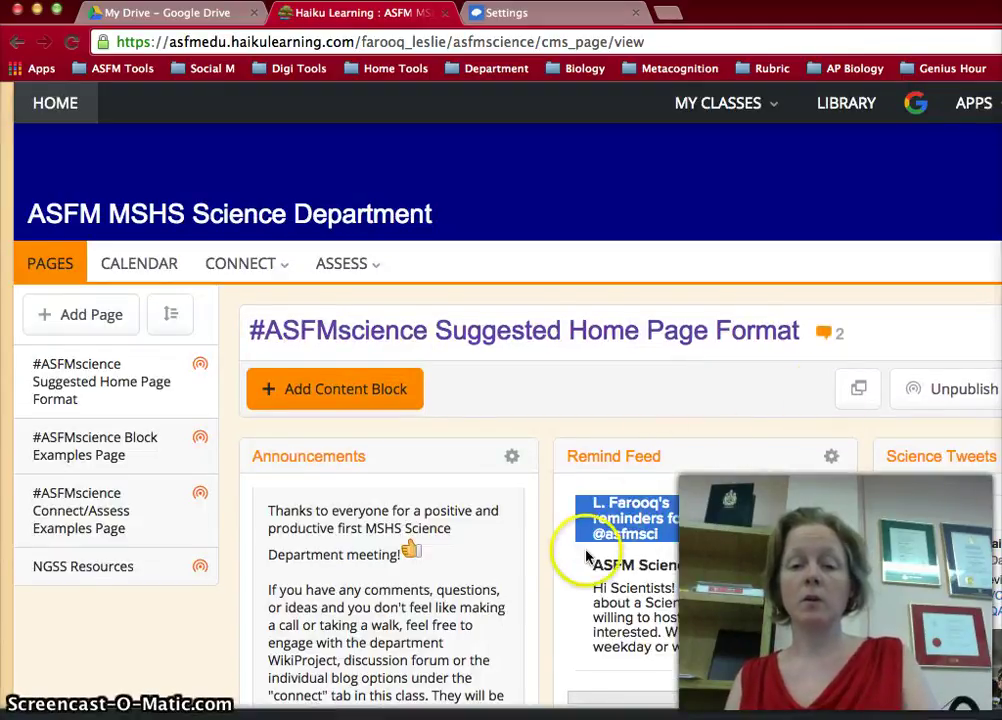
scroll(548, 481, "down", 1)
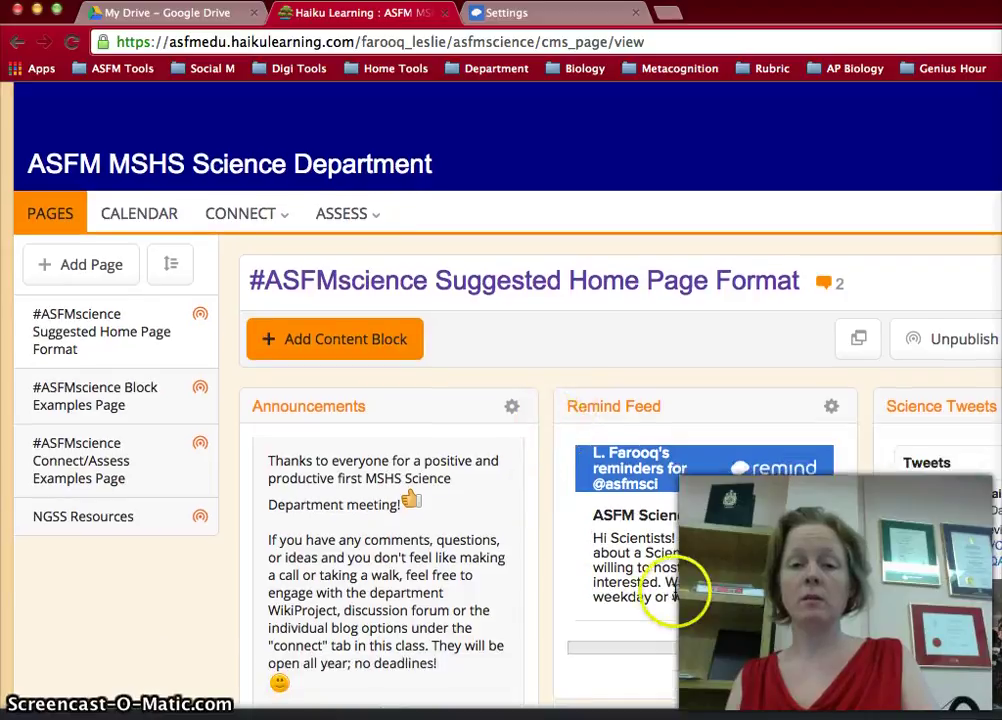
- Leave the widget settings and open the bioASFM class feed from the class announcement pages
left_click(548, 16)
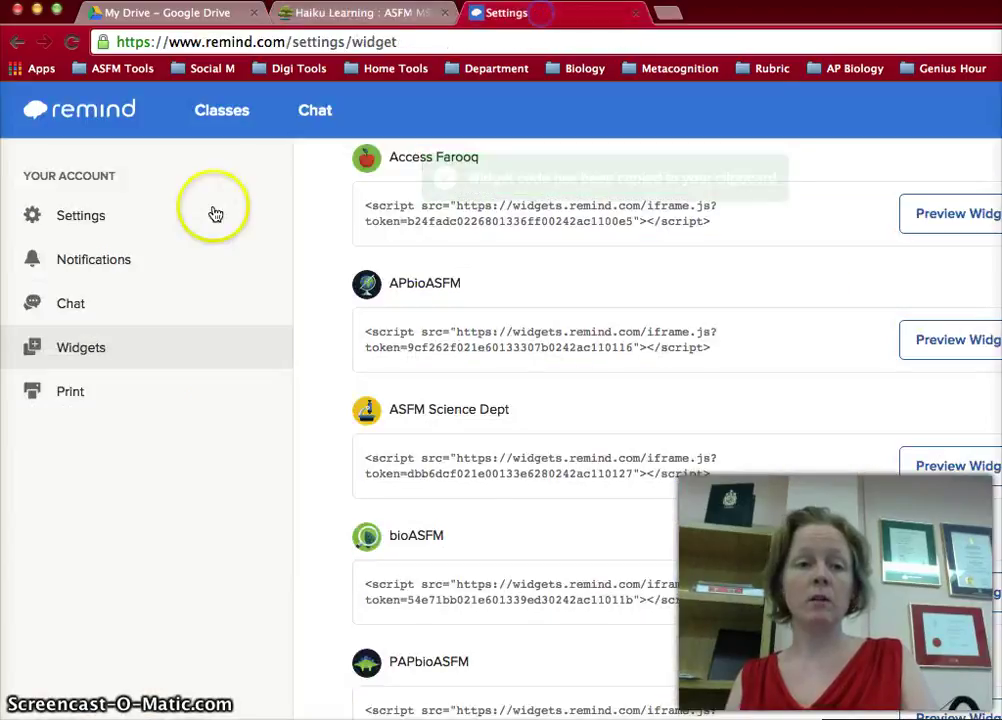
left_click(215, 117)
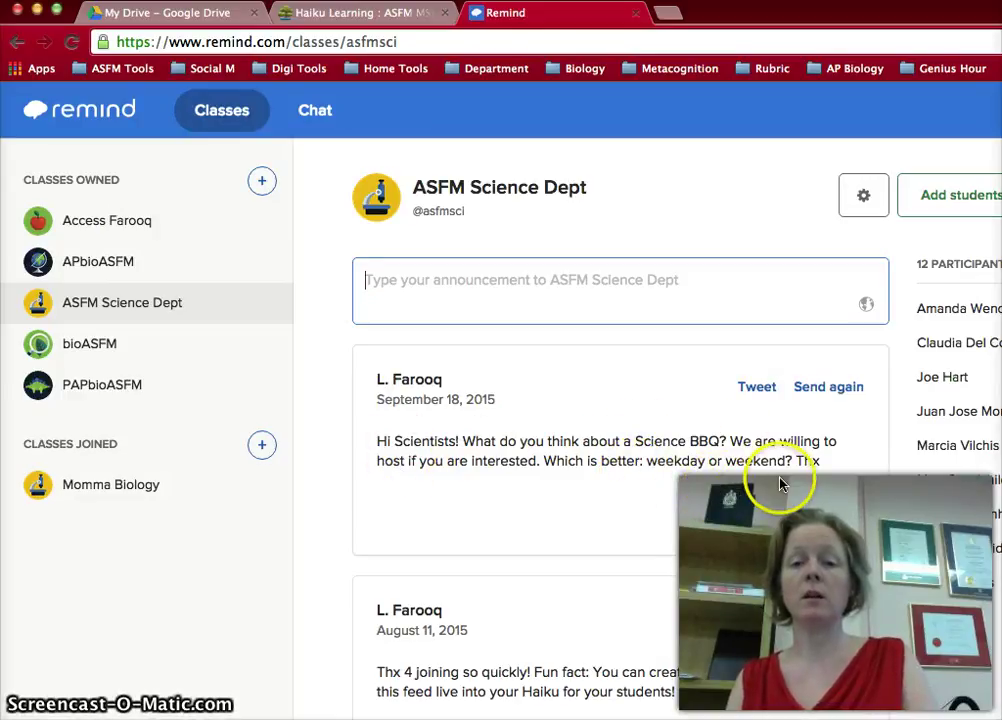
left_click(101, 346)
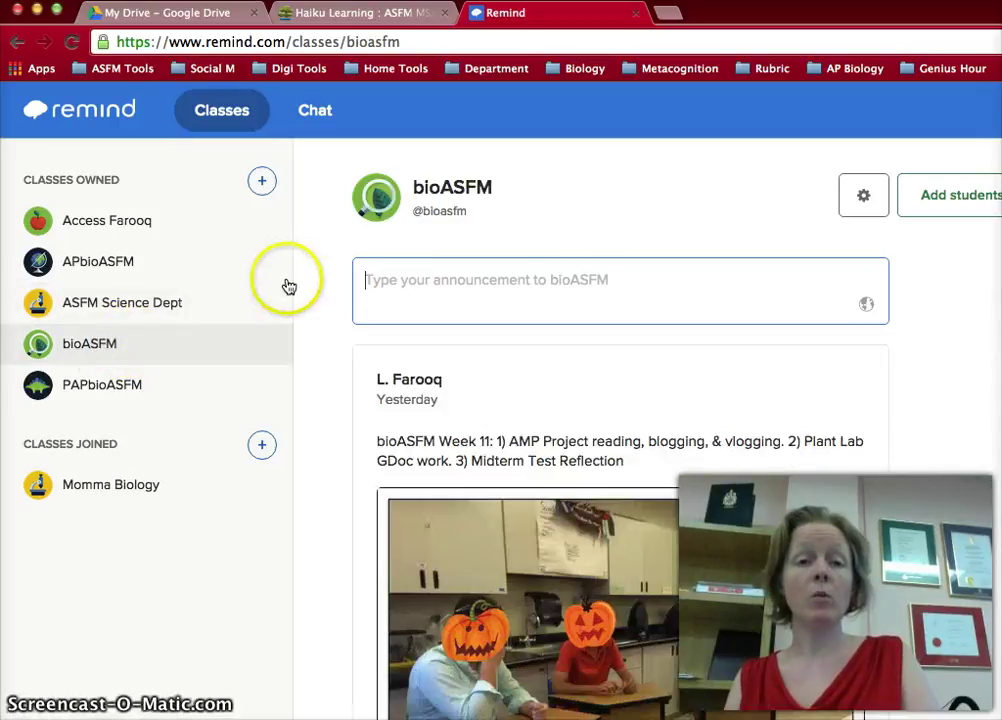
- Scroll the bioASFM feed down to the Week 11 post with the classroom photo, 5 stars and 3 checks
scroll(326, 279, "down", 3)
scroll(330, 277, "down", 3)
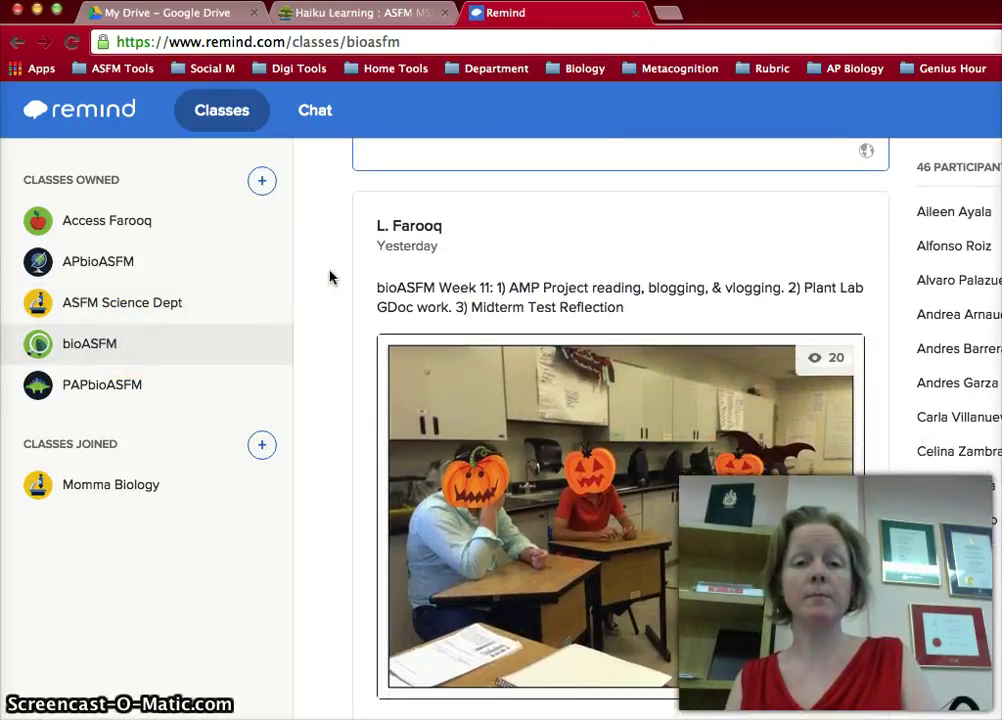
left_click(338, 380)
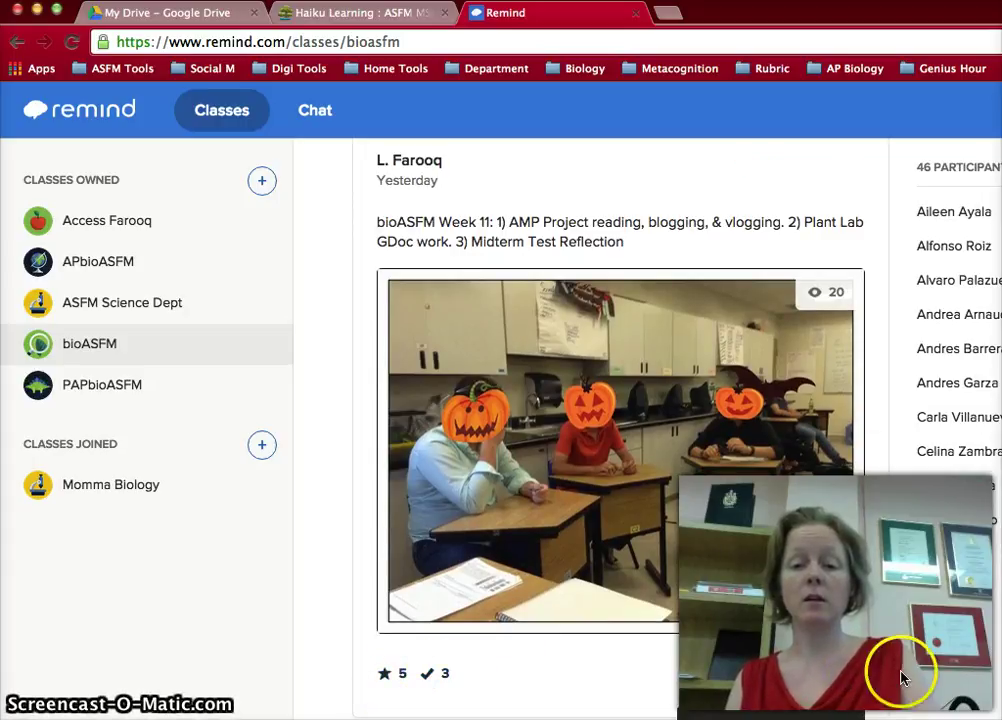
scroll(900, 678, "down", 2)
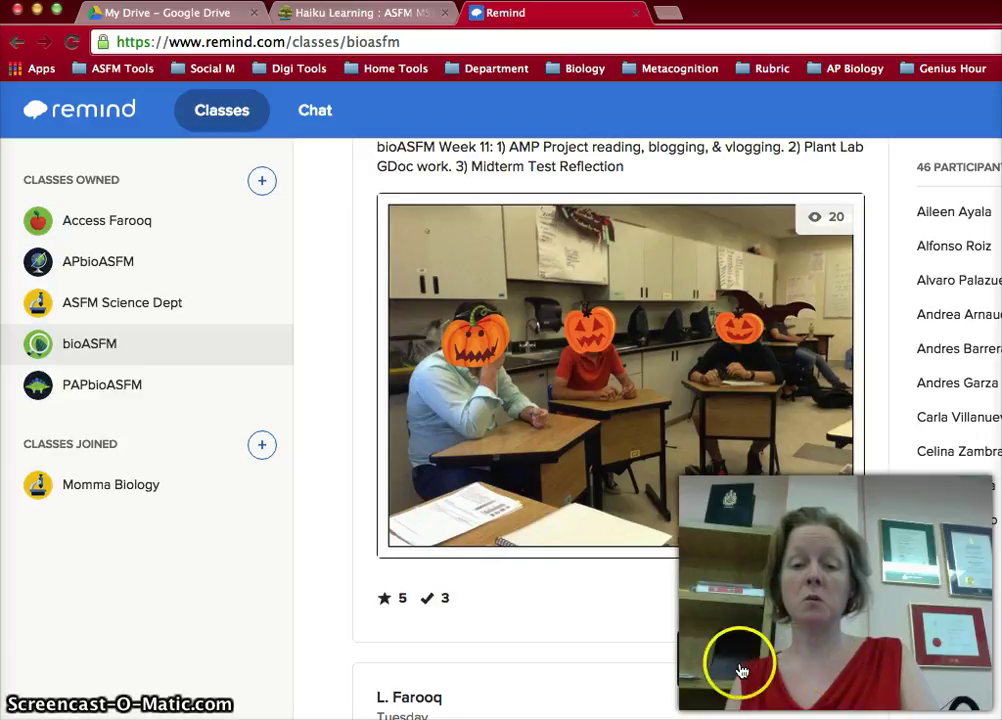
- Review the list of students who checked the Week 11 post, then close it
left_click(420, 600)
scroll(347, 530, "down", 5)
scroll(343, 532, "down", 1)
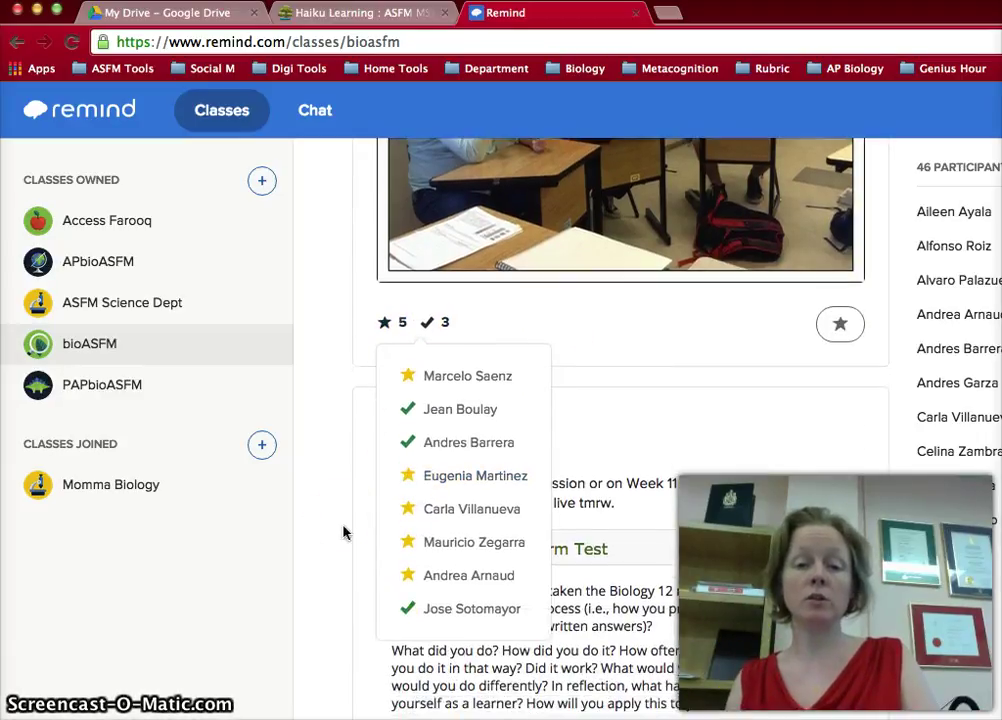
scroll(343, 532, "up", 7)
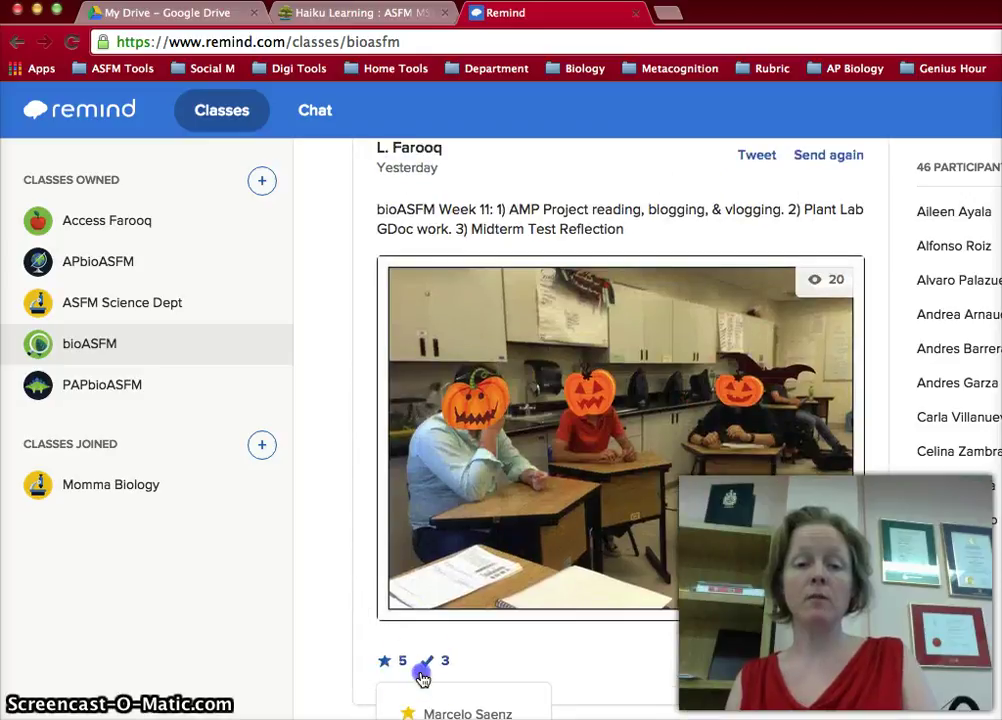
left_click(424, 663)
scroll(358, 406, "down", 1)
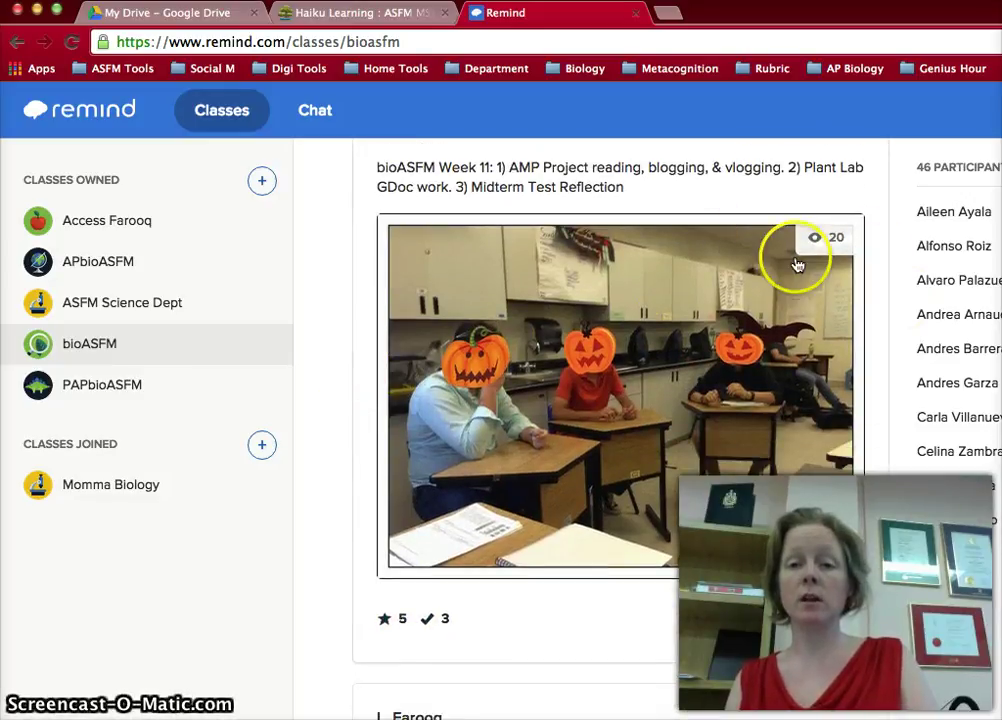
- Review the list of students who viewed the Week 11 post, then close it
left_click(820, 240)
scroll(820, 248, "down", 4)
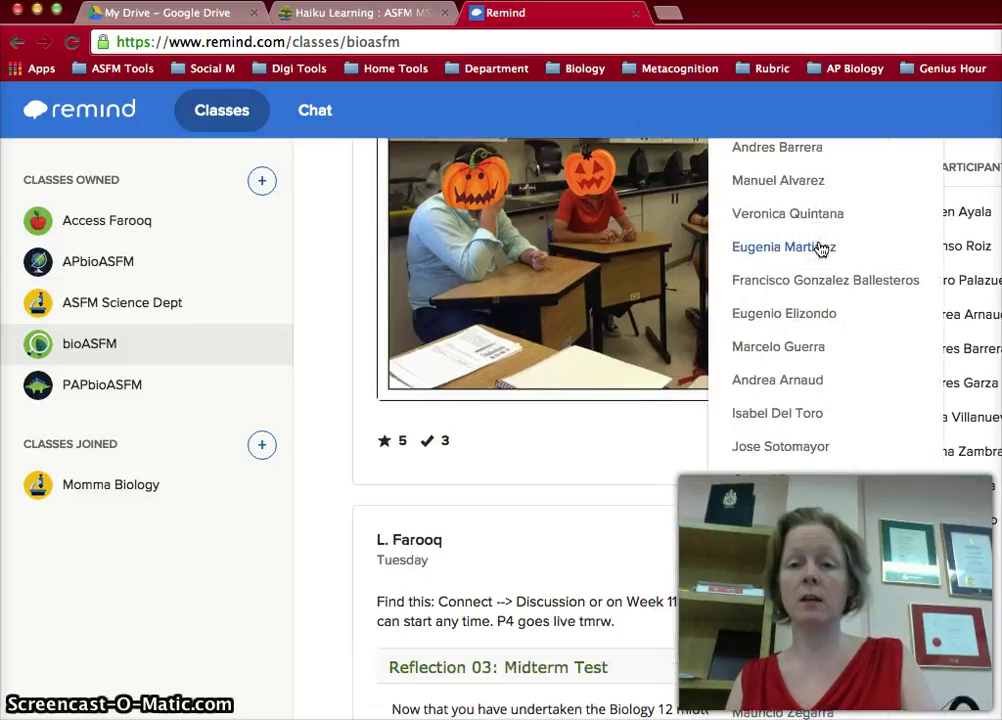
scroll(810, 414, "down", 6)
scroll(810, 414, "up", 12)
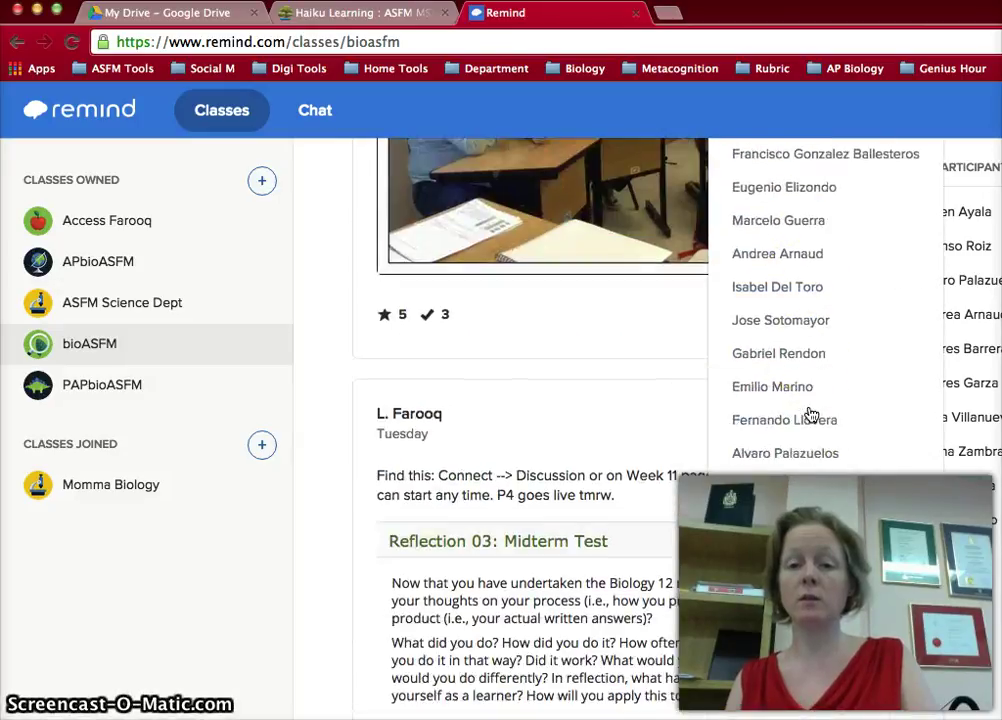
scroll(811, 414, "up", 2)
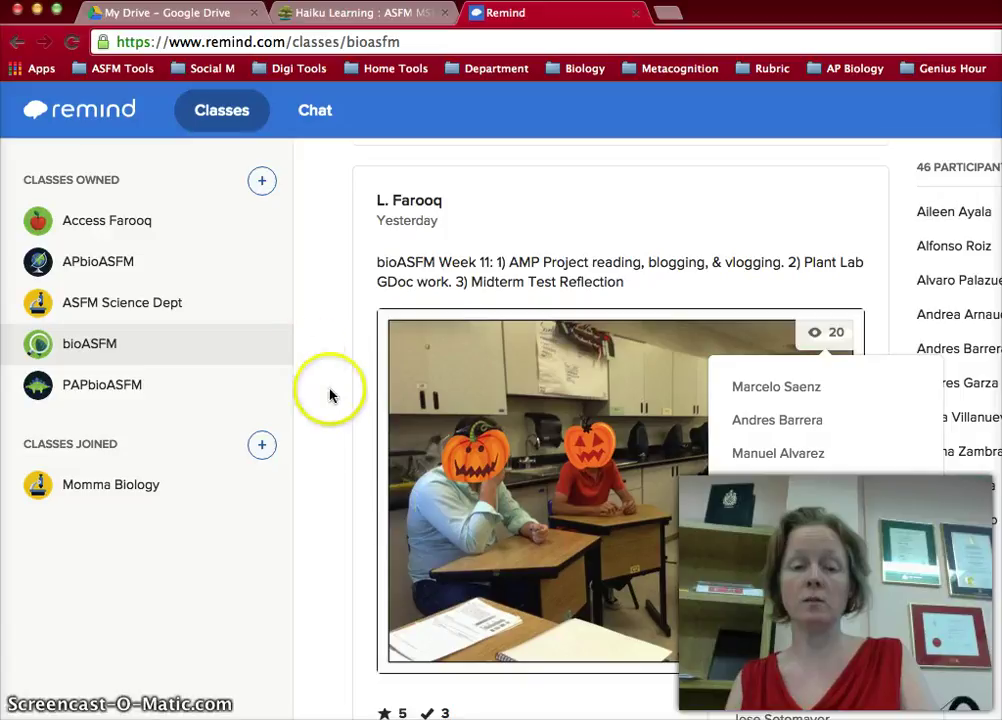
scroll(383, 510, "down", 2)
scroll(383, 510, "down", 2)
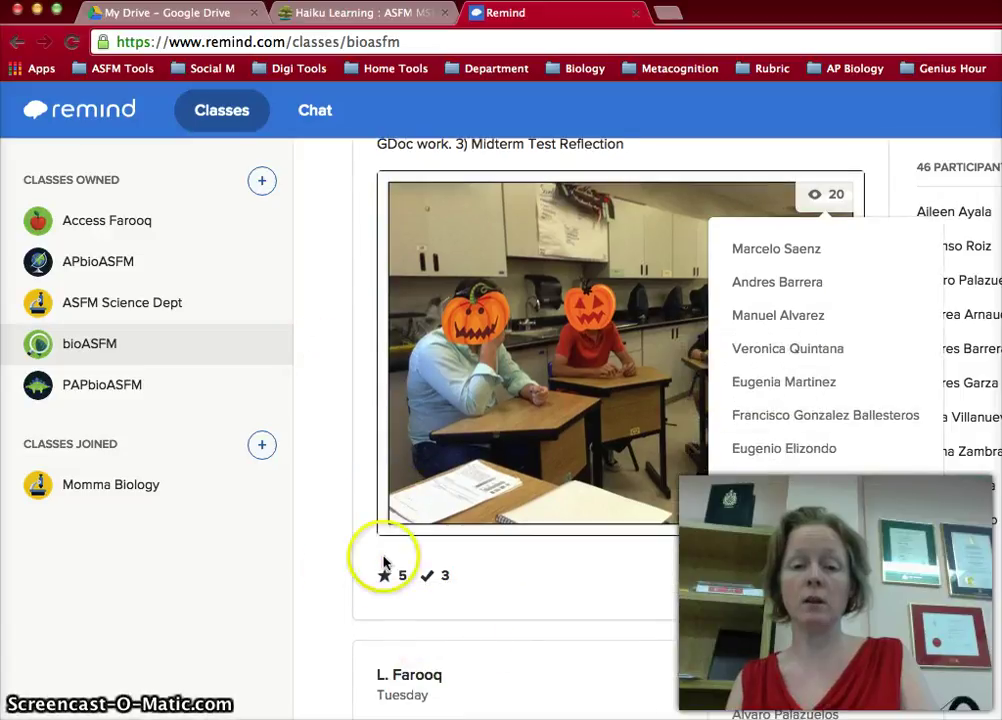
left_click(310, 375)
- Return to the top of the bioASFM class page showing its 46 participants
left_click(310, 352)
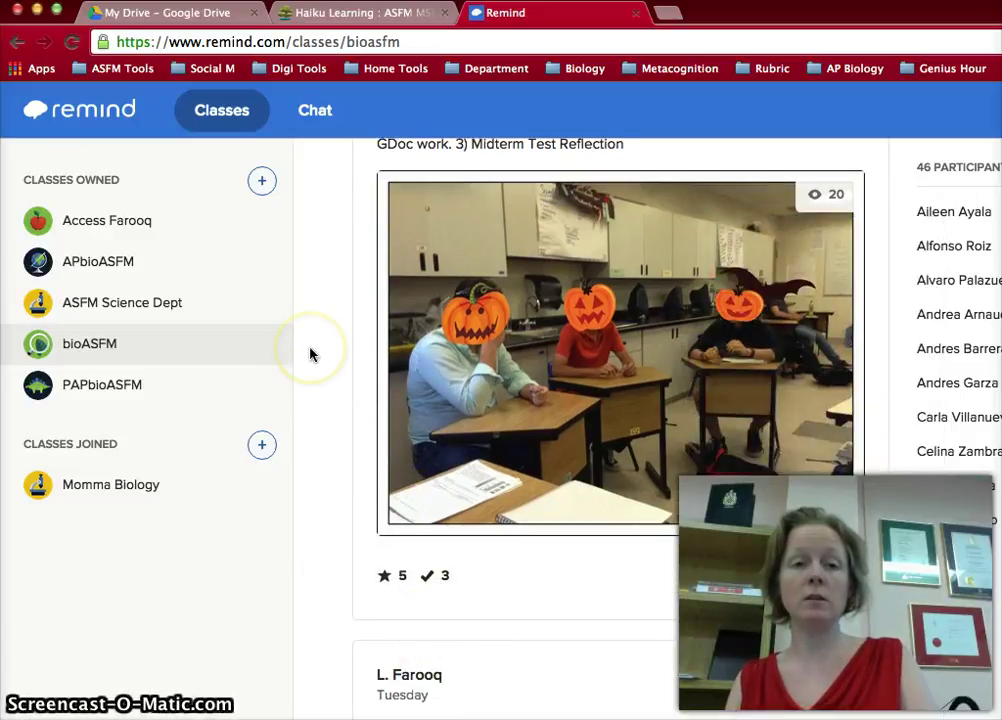
scroll(310, 352, "up", 5)
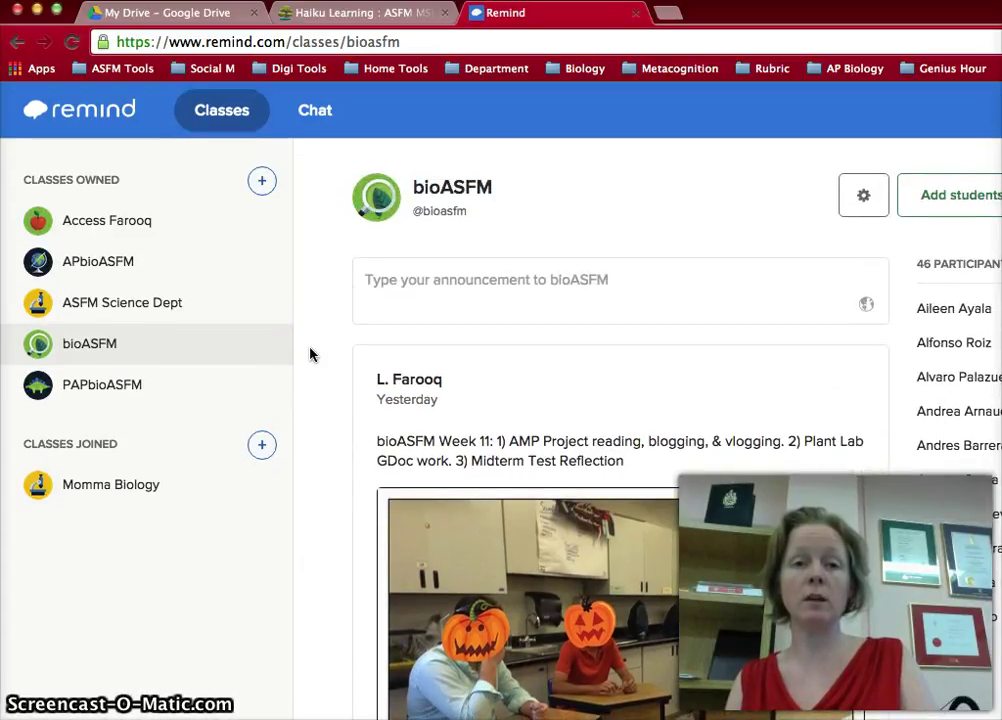
left_click(320, 208)
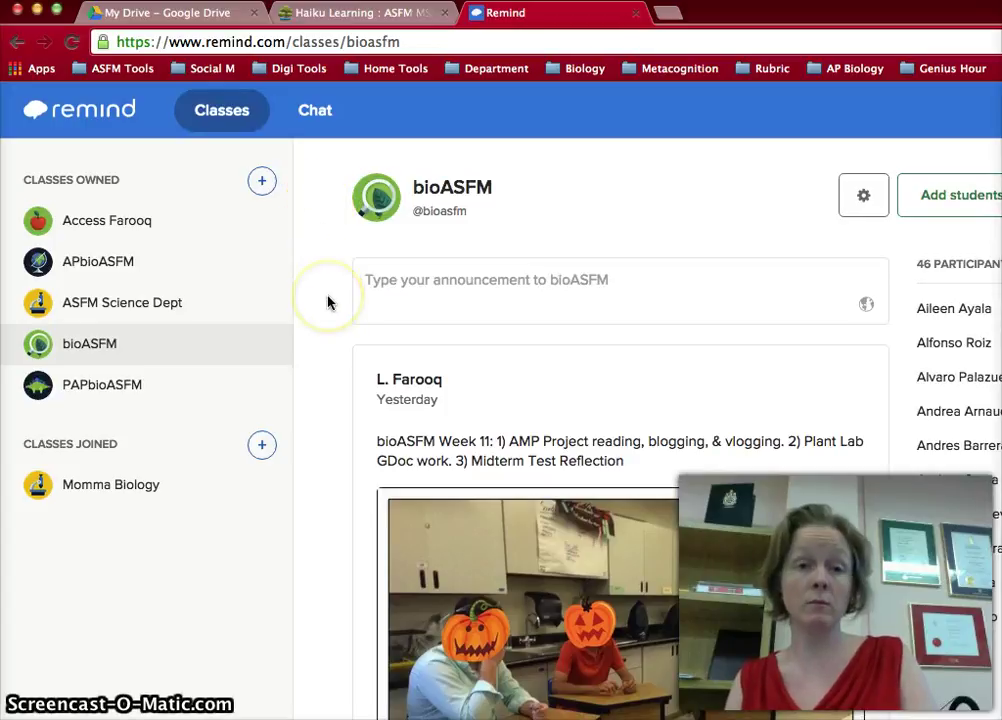
- Open the Chat section and view a student's conversation
left_click(317, 119)
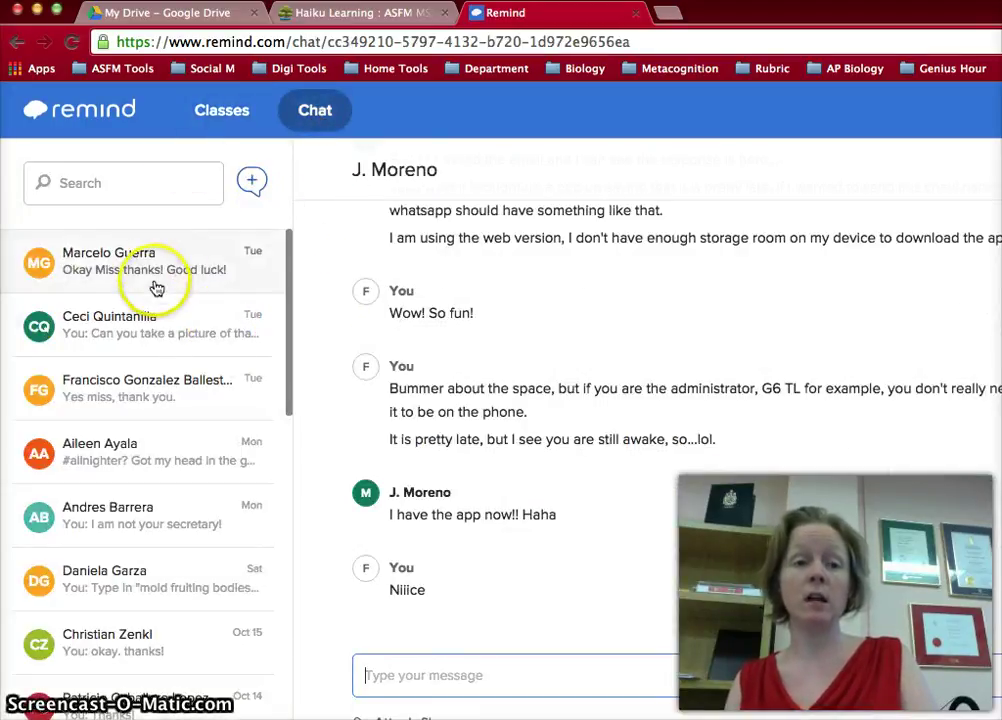
left_click(143, 263)
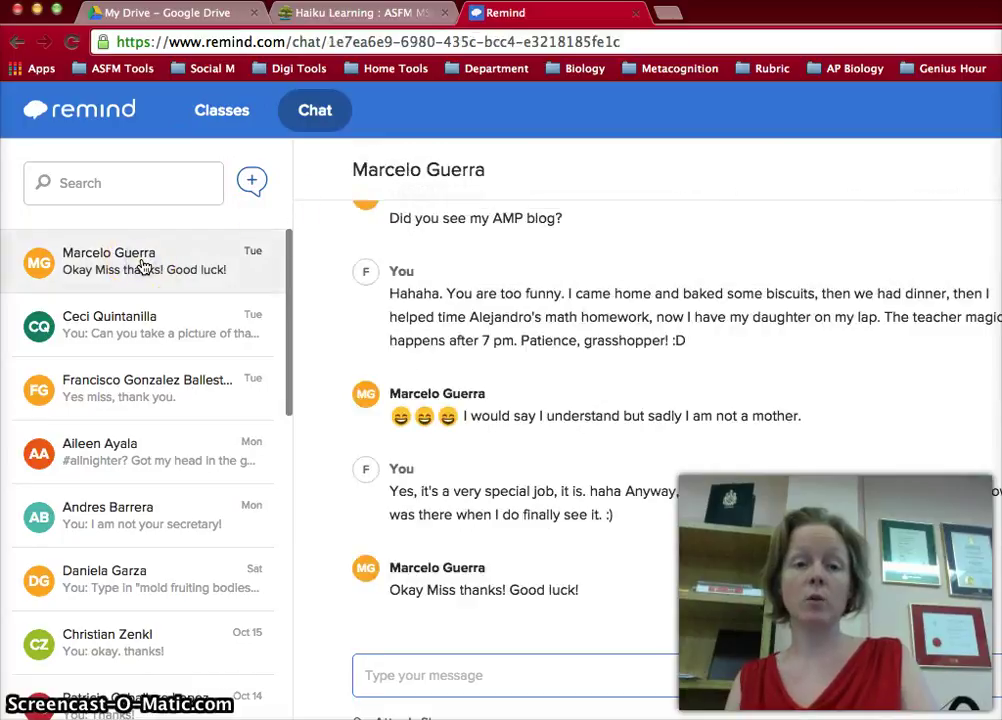
left_click(207, 124)
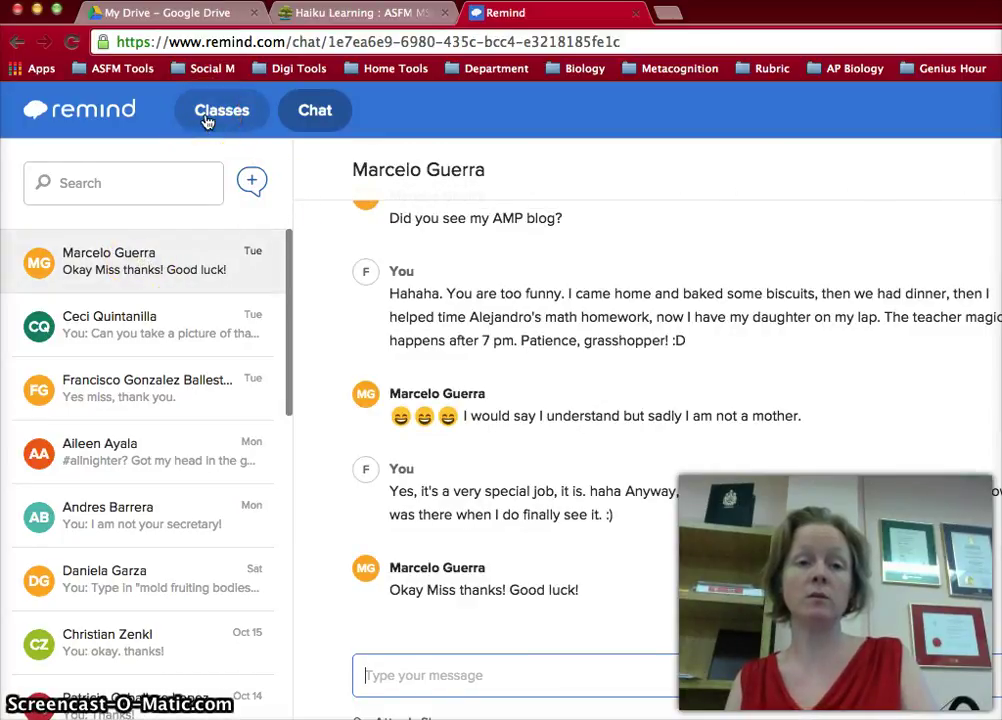
left_click(145, 272)
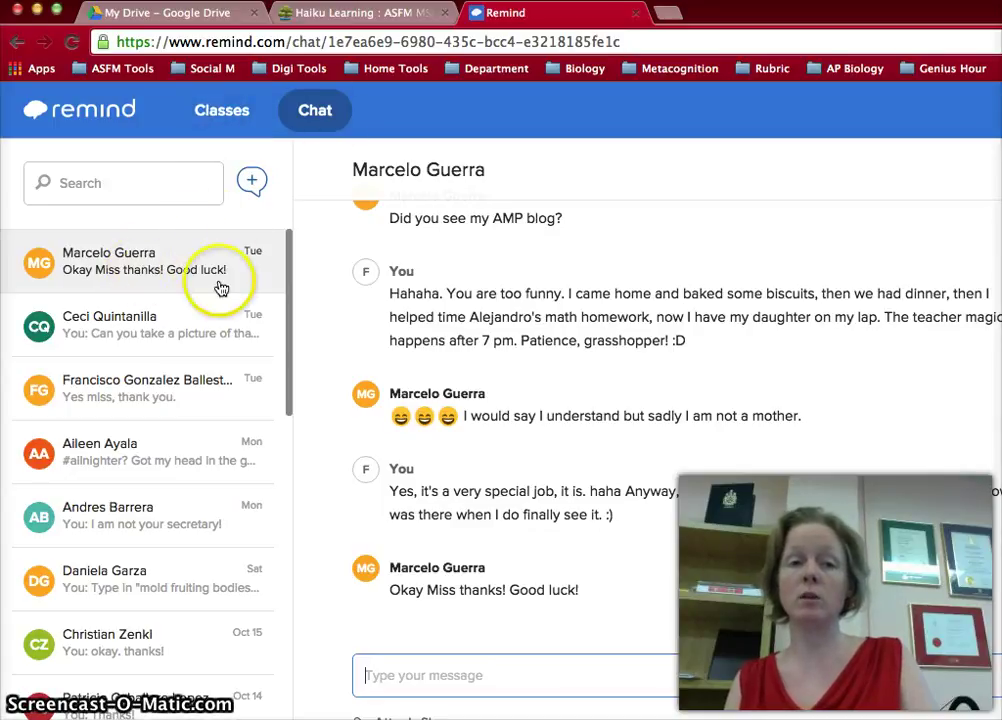
- Go back to the bioASFM class, then switch to the Haiku Learning Science Department tab
left_click(212, 122)
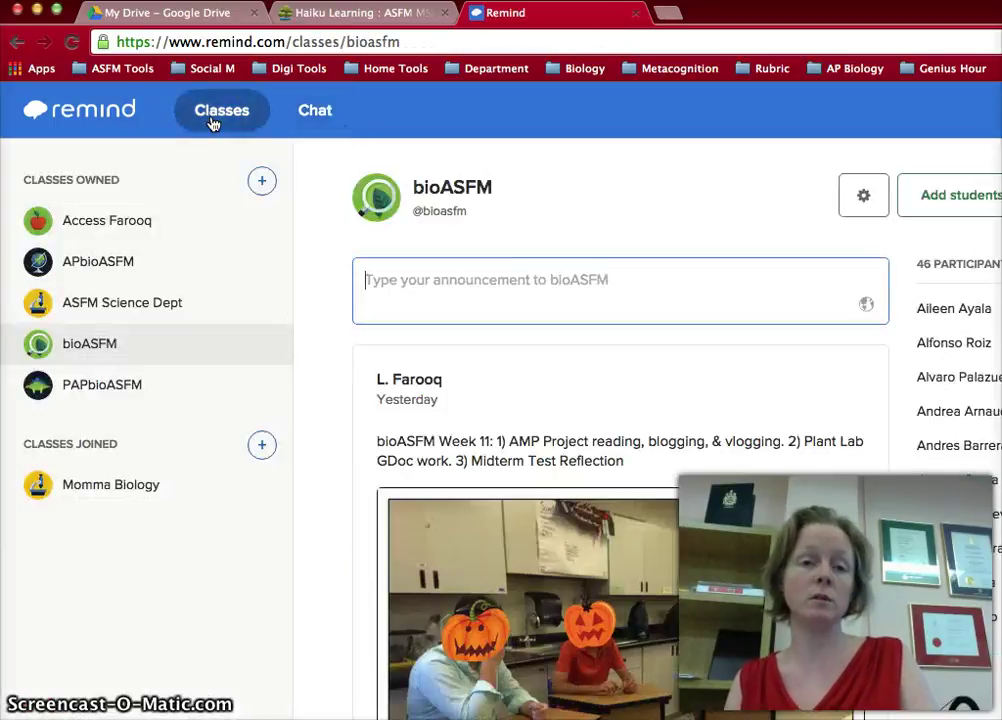
left_click(328, 340)
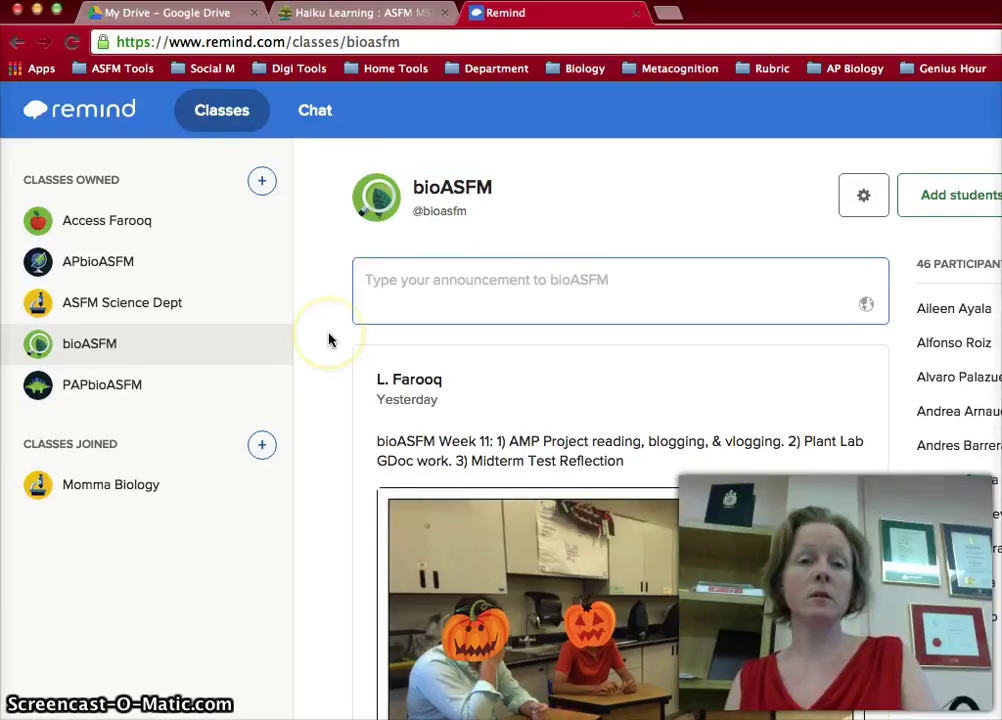
scroll(328, 340, "down", 1)
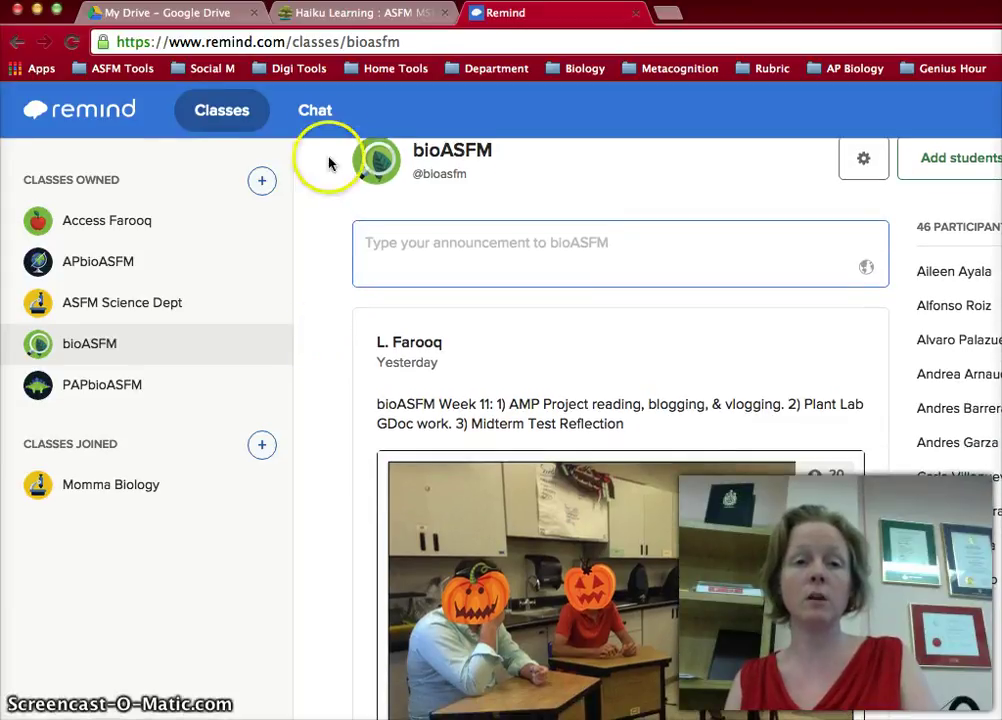
left_click(325, 18)
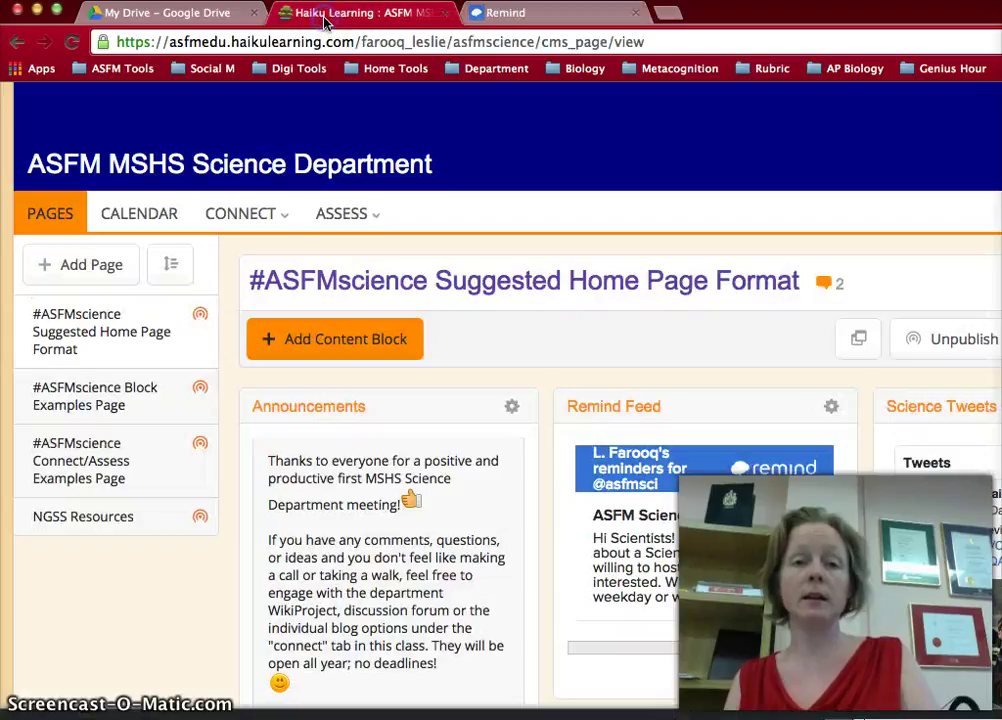
- Choose Announcements from the CONNECT menu on the ASFM MSHS Science Department page
left_click(532, 416)
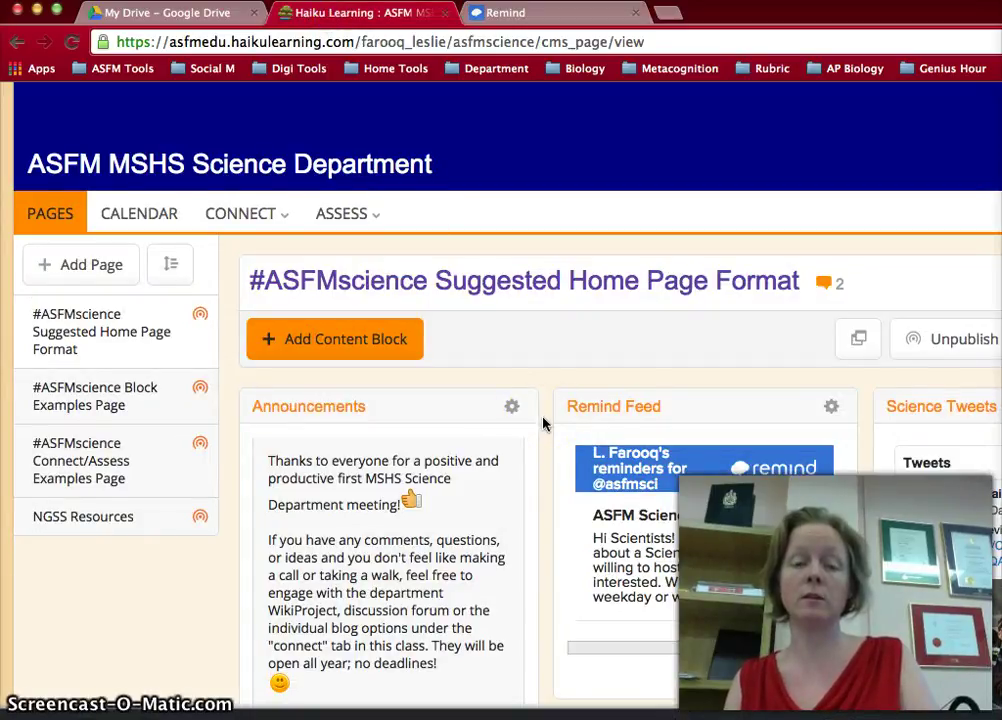
left_click(224, 210)
left_click(242, 260)
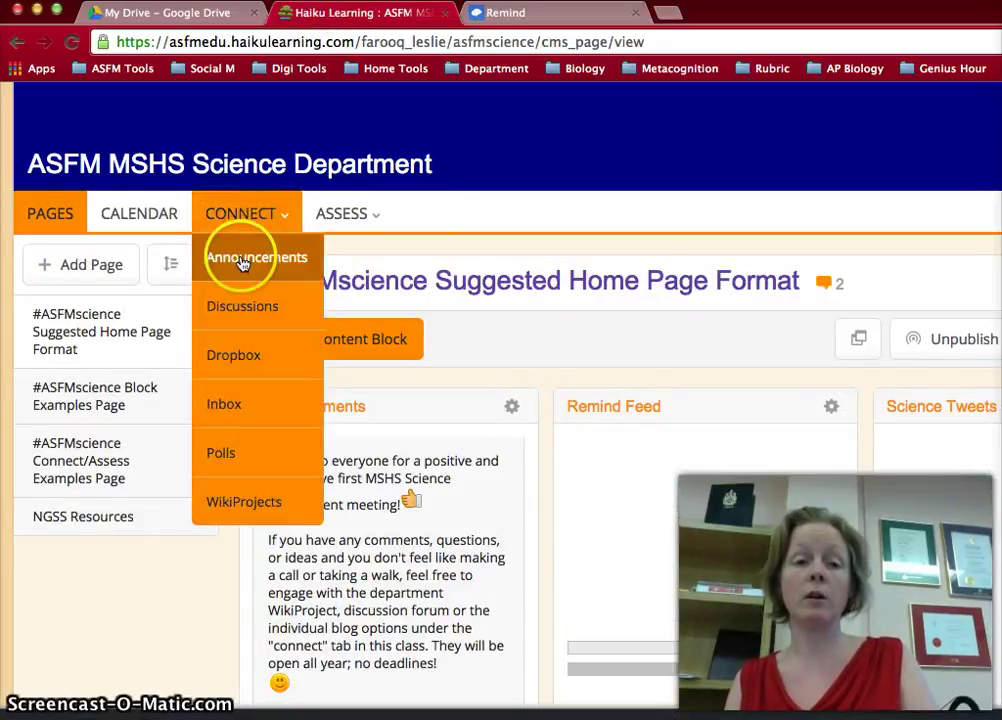